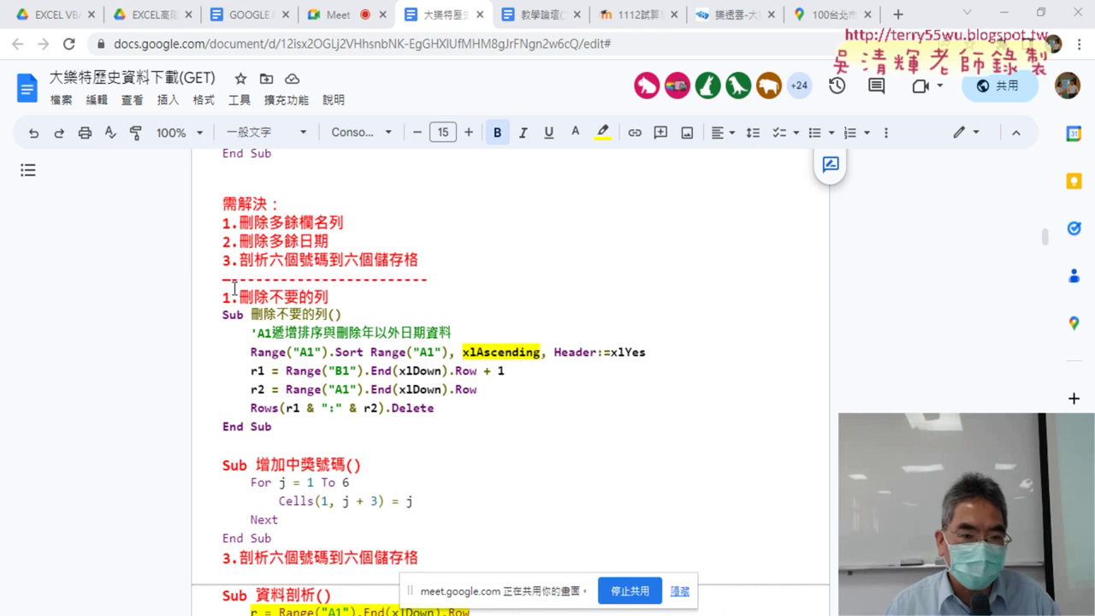
# Highlight the '1.刪除不要的列' heading in the Google Doc notes, then switch to the Excel lottery workbook.
pyautogui.moveTo(222, 296); pyautogui.dragTo(340, 298)
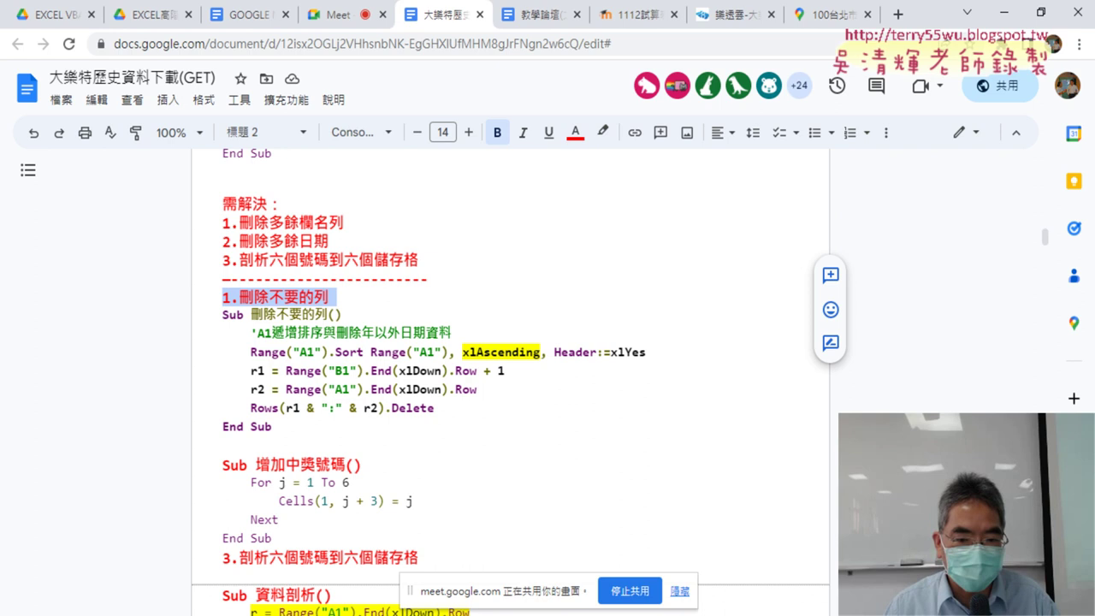
pyautogui.click(432, 534)
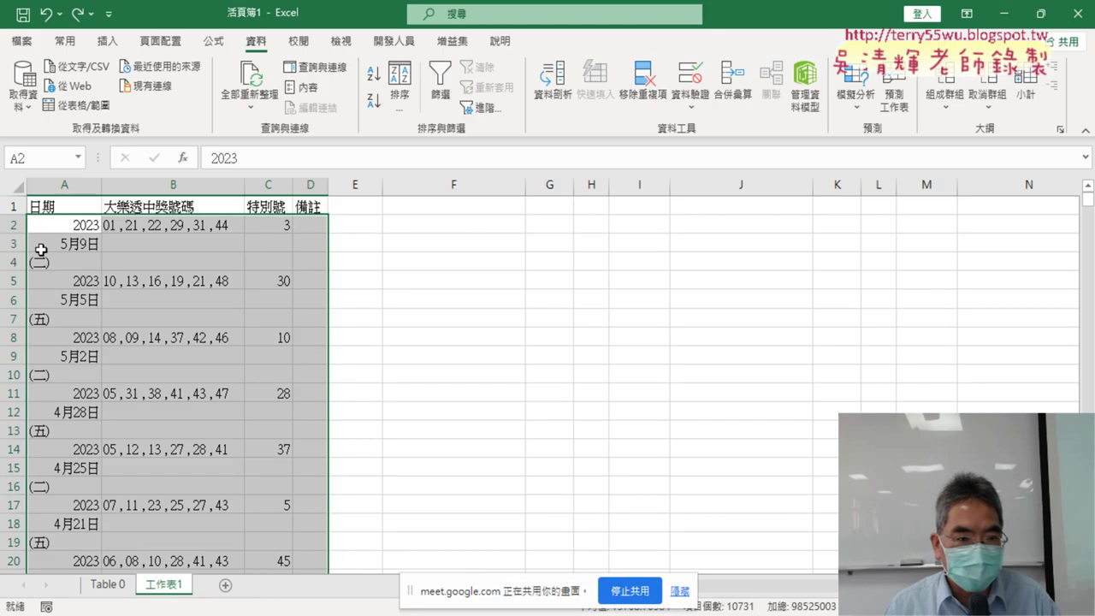
# Sort the lottery data ascending by date from cell A1.
pyautogui.moveTo(19, 243); pyautogui.dragTo(21, 261)
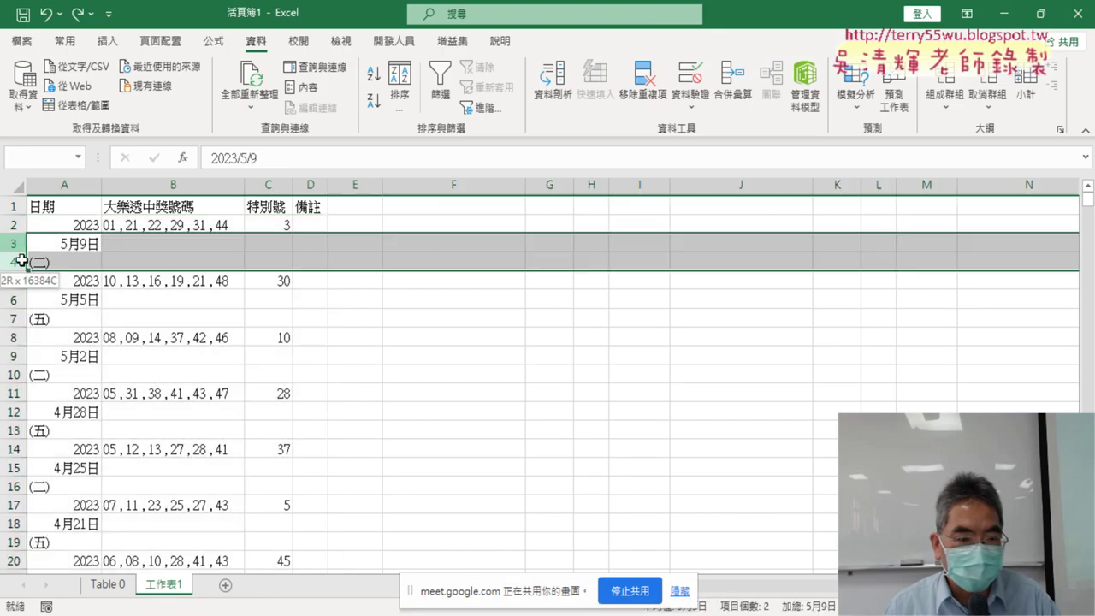
pyautogui.click(13, 206)
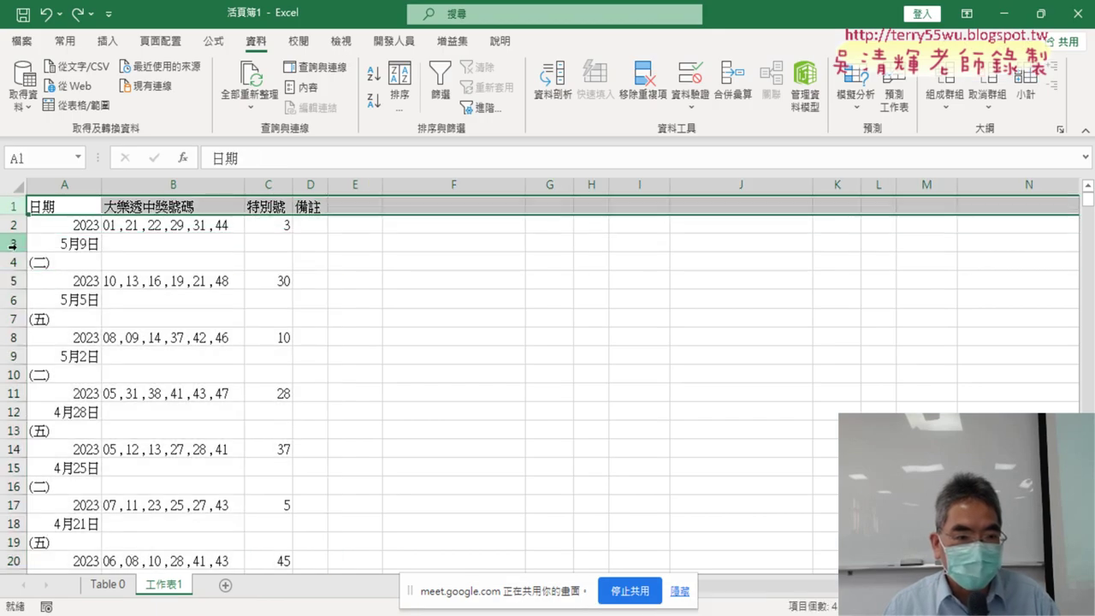
pyautogui.moveTo(14, 244); pyautogui.dragTo(13, 262)
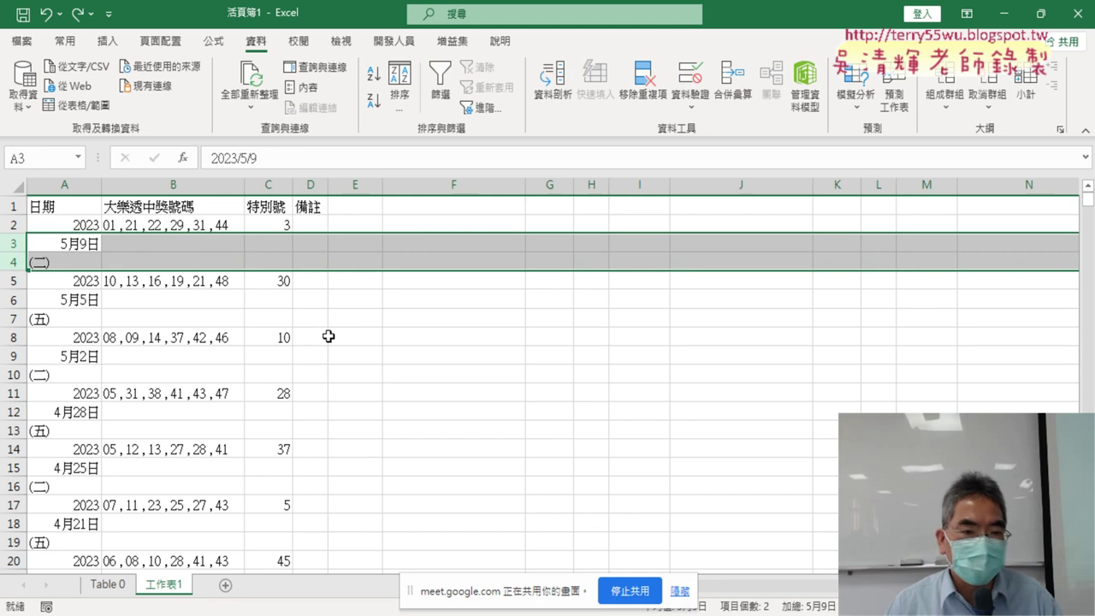
pyautogui.click(66, 209)
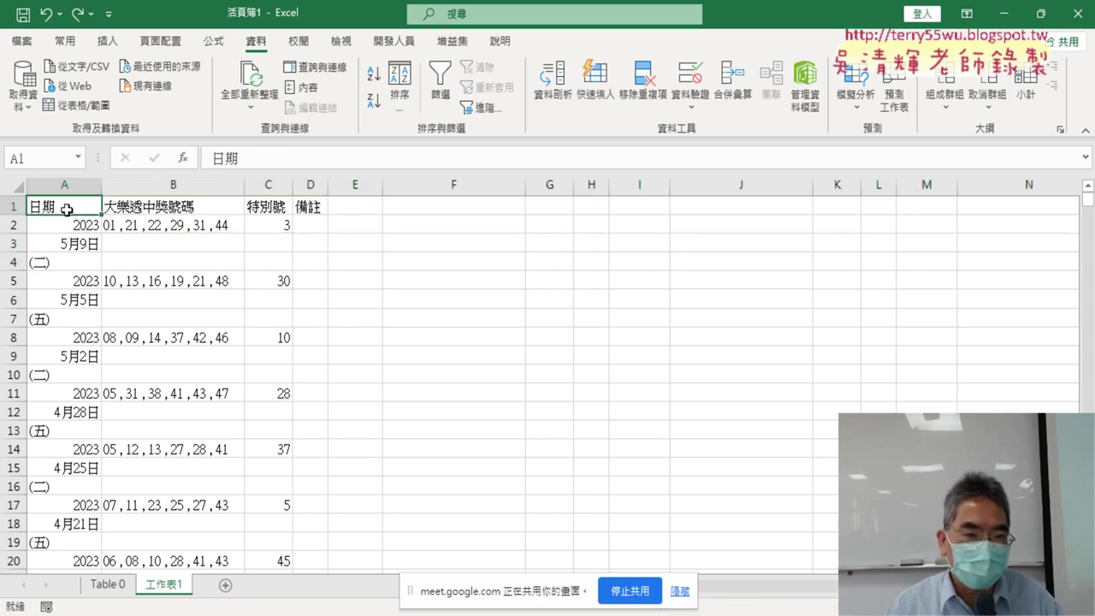
pyautogui.click(374, 75)
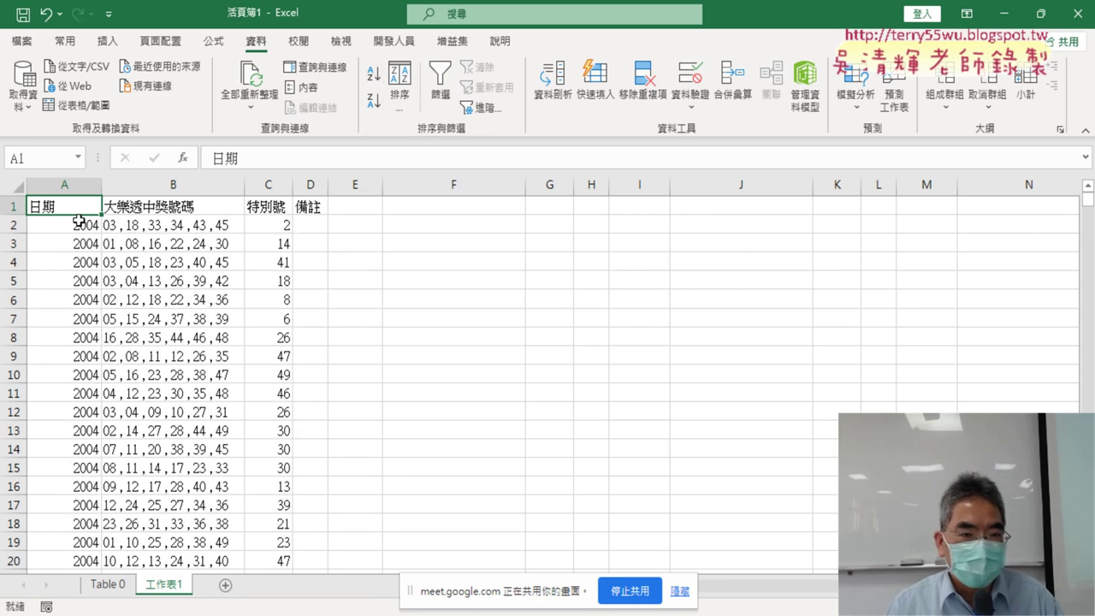
# Locate the last draw at row 2092 and select the leftover rows starting at row 2093.
pyautogui.click(181, 206)
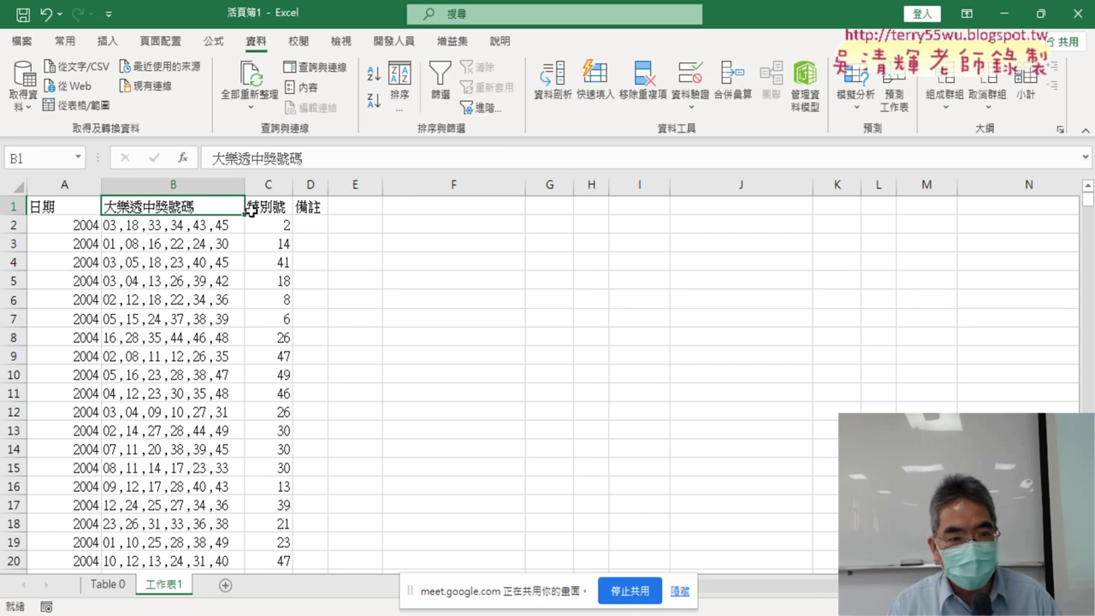
pyautogui.hotkey('ctrl', 'Down')
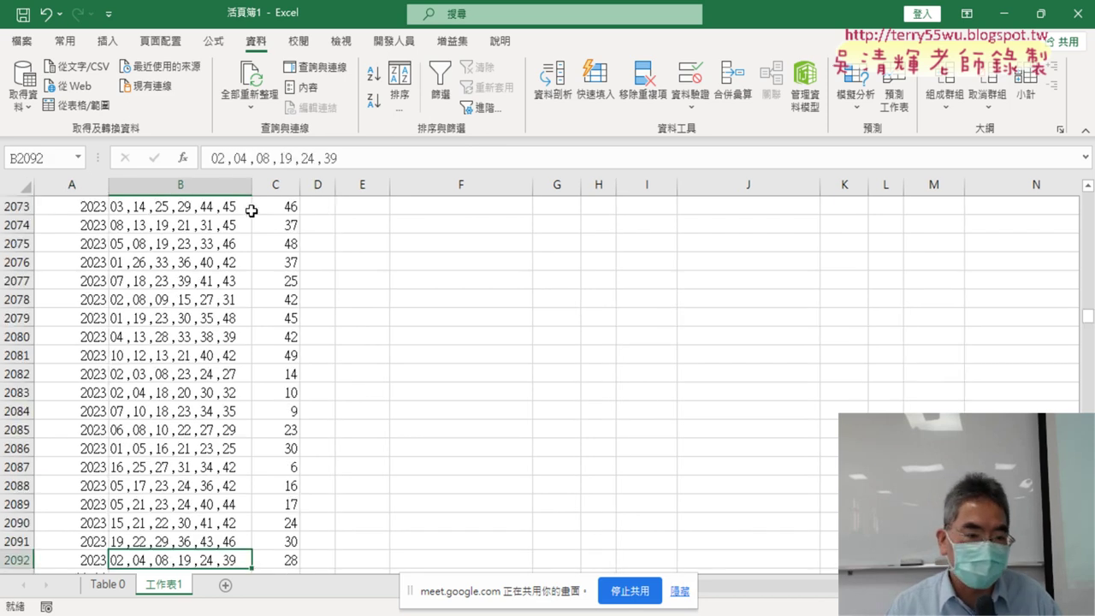
pyautogui.scroll(-3, 341, 425)
pyautogui.scroll(-1, 341, 425)
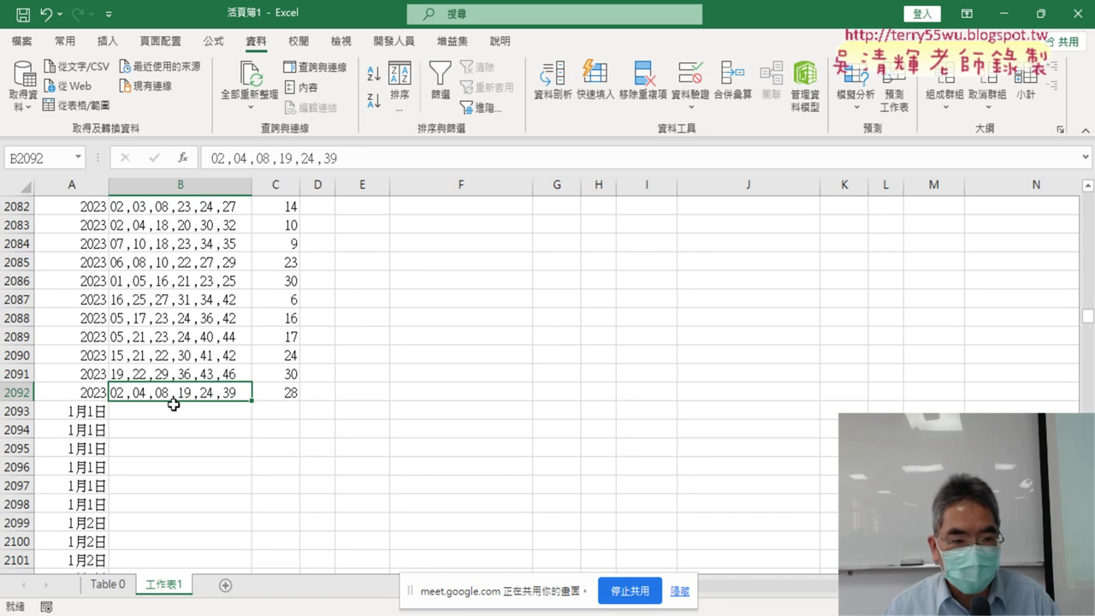
pyautogui.click(12, 411)
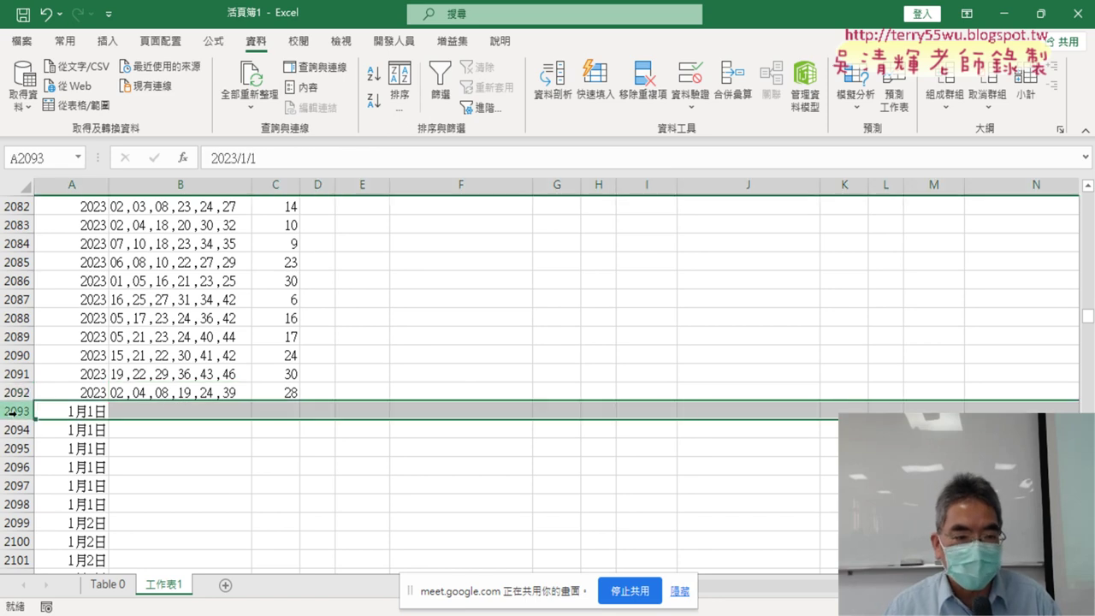
pyautogui.moveTo(1085, 327); pyautogui.dragTo(1087, 396)
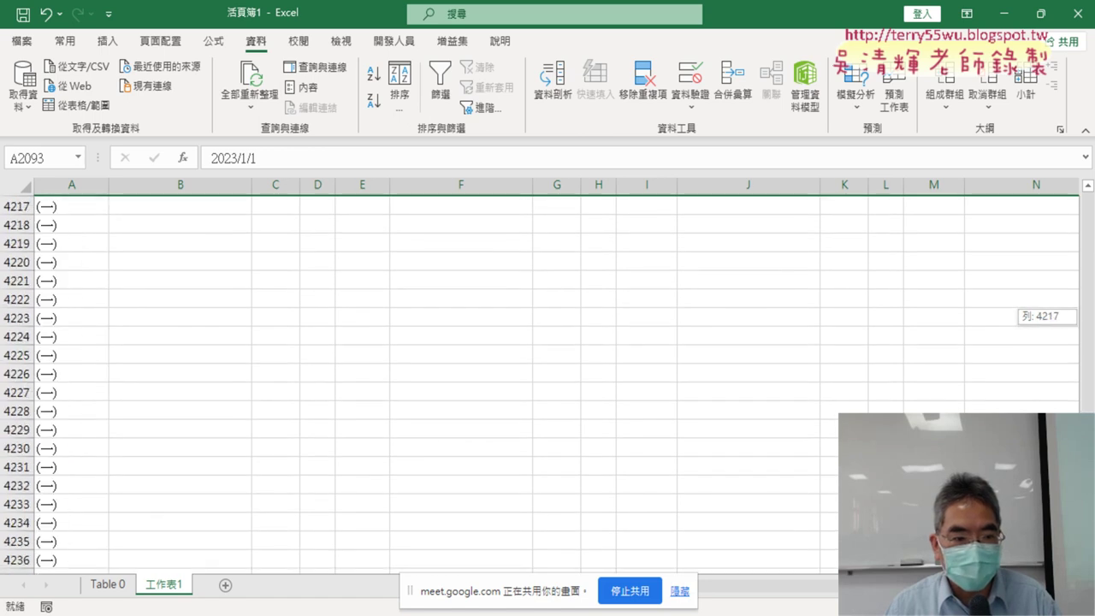
pyautogui.moveTo(1087, 396); pyautogui.dragTo(1087, 482)
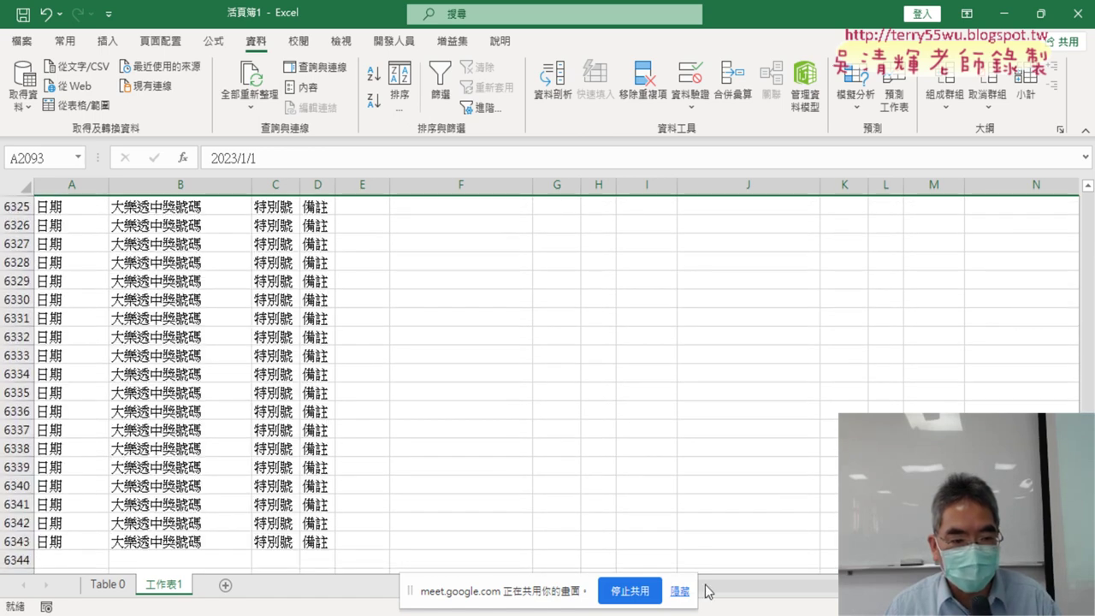
# Delete the leftover rows 2093–6343.
pyautogui.keyDown('shift'); pyautogui.click(19, 542); pyautogui.keyUp('shift')
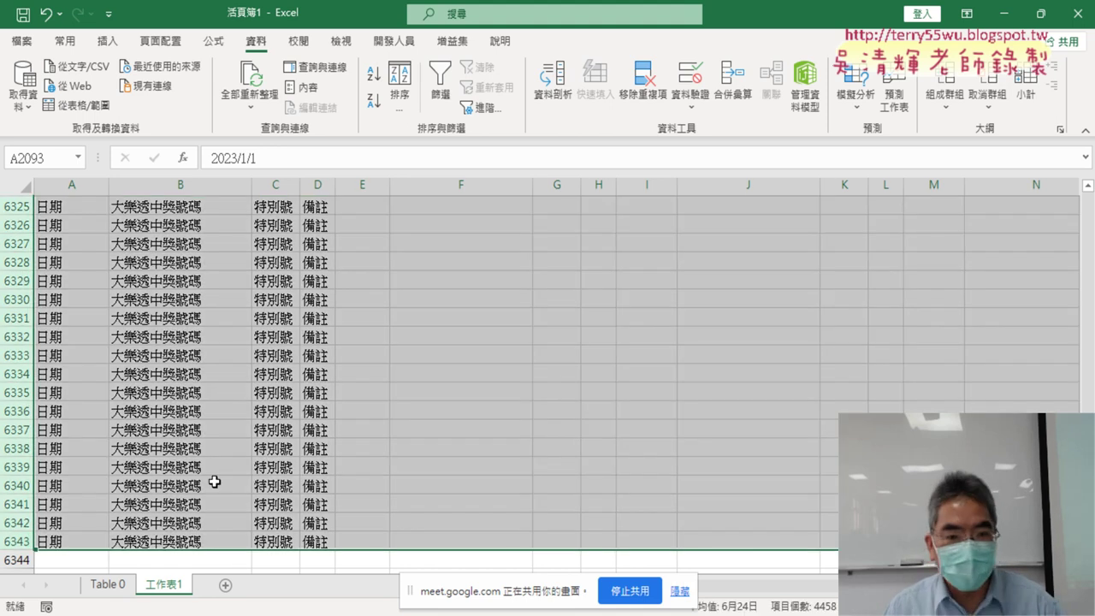
pyautogui.rightClick(199, 304)
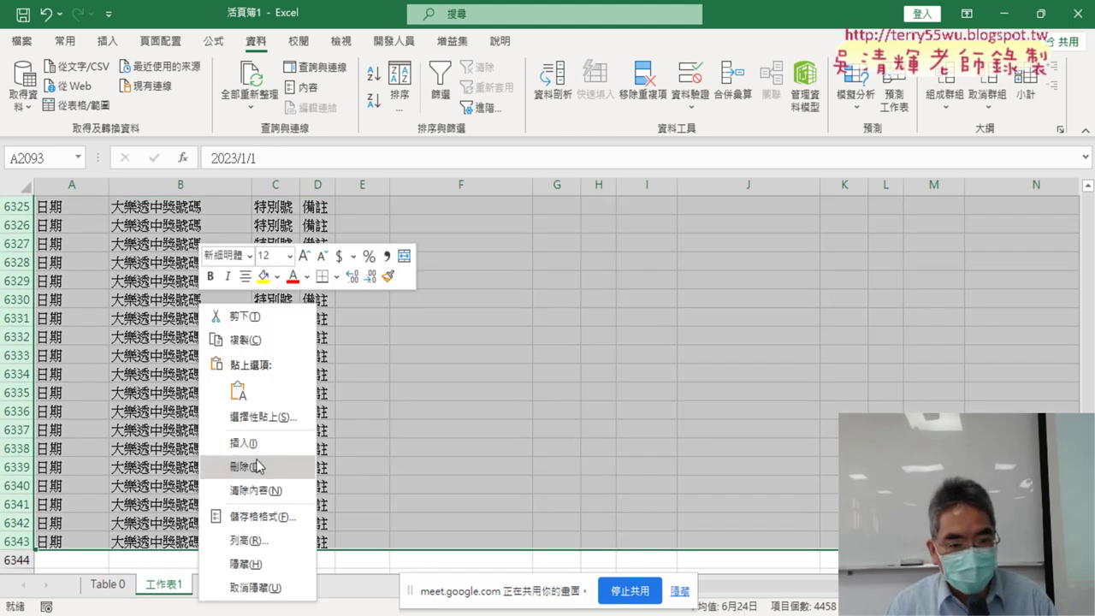
pyautogui.click(245, 466)
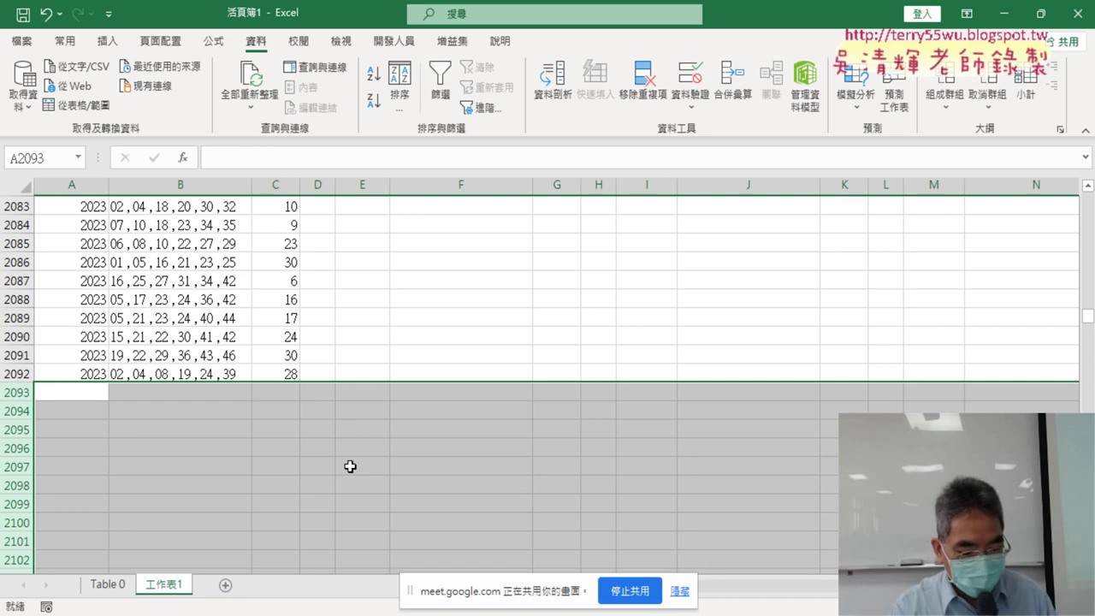
# Undo the deletion and the sort to restore the original data, and show the Developer tab.
pyautogui.hotkey('ctrl', 'v')
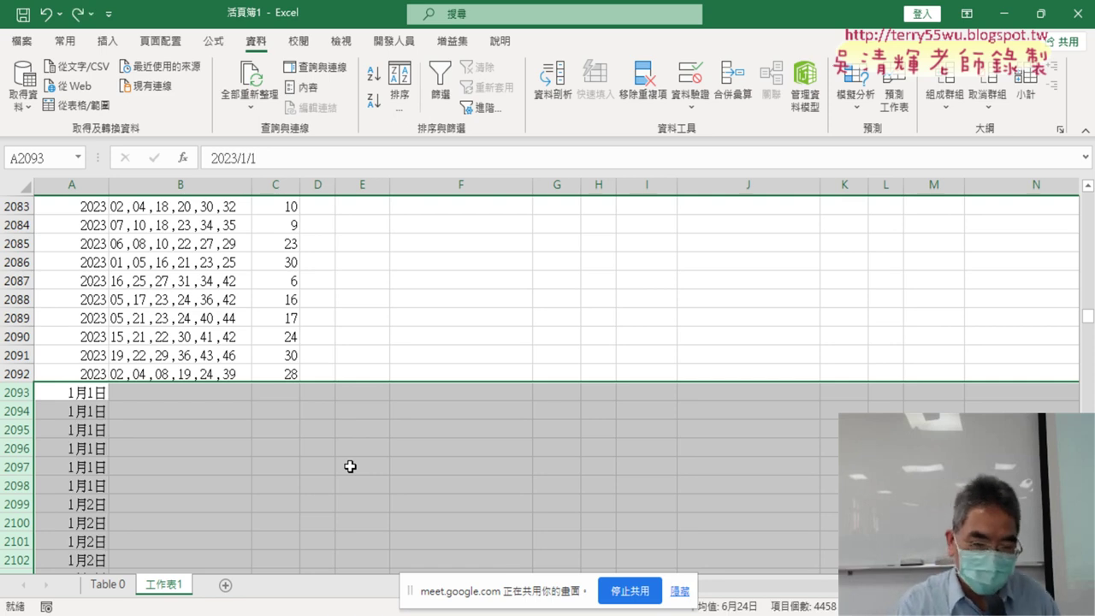
pyautogui.hotkey('ctrl', 'z')
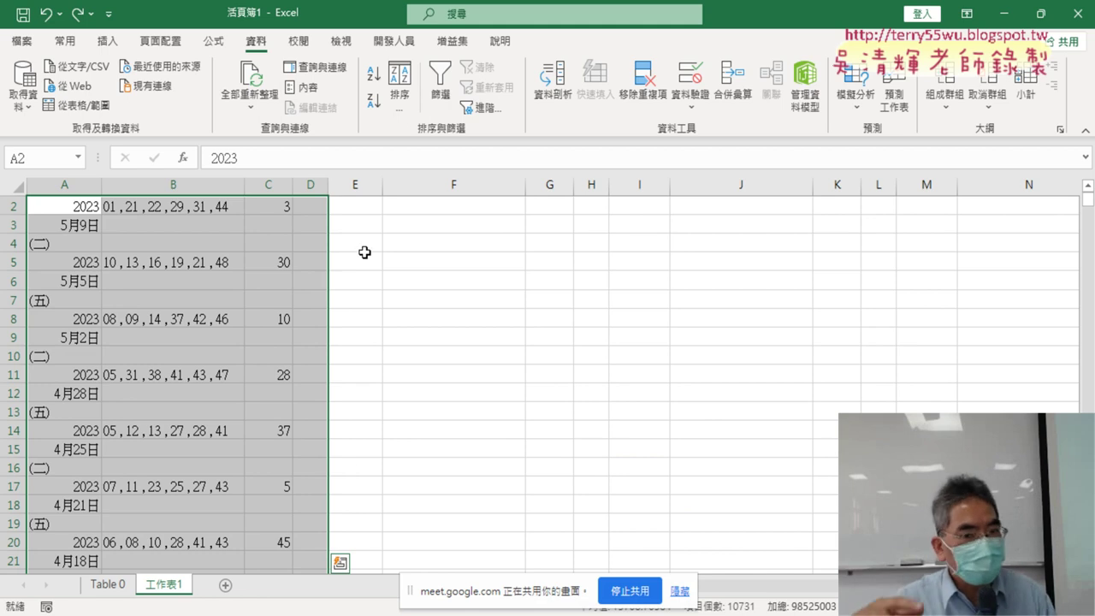
pyautogui.click(394, 40)
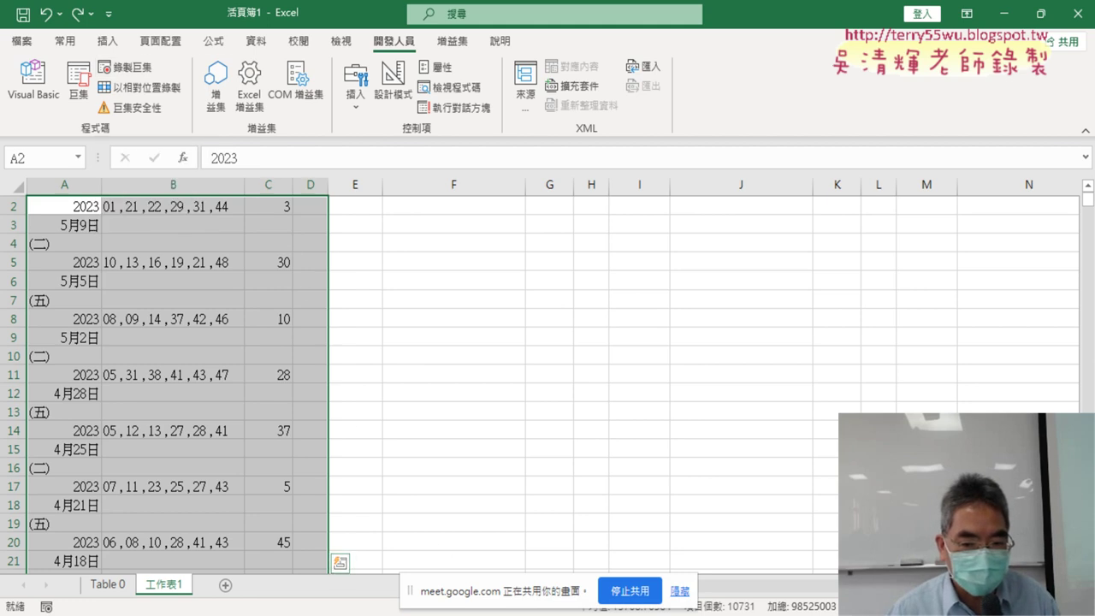
# In the Google Doc, highlight the sort/delete code lines and the Sub 刪除不要的列() declaration.
pyautogui.click(486, 614)
pyautogui.click(399, 560)
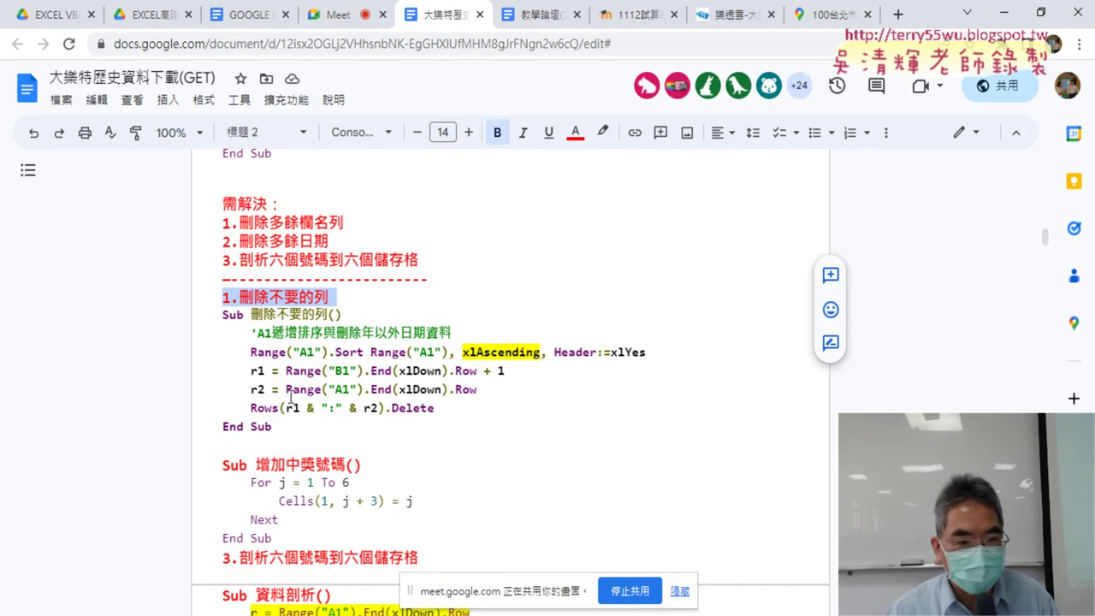
pyautogui.moveTo(252, 351); pyautogui.dragTo(435, 408)
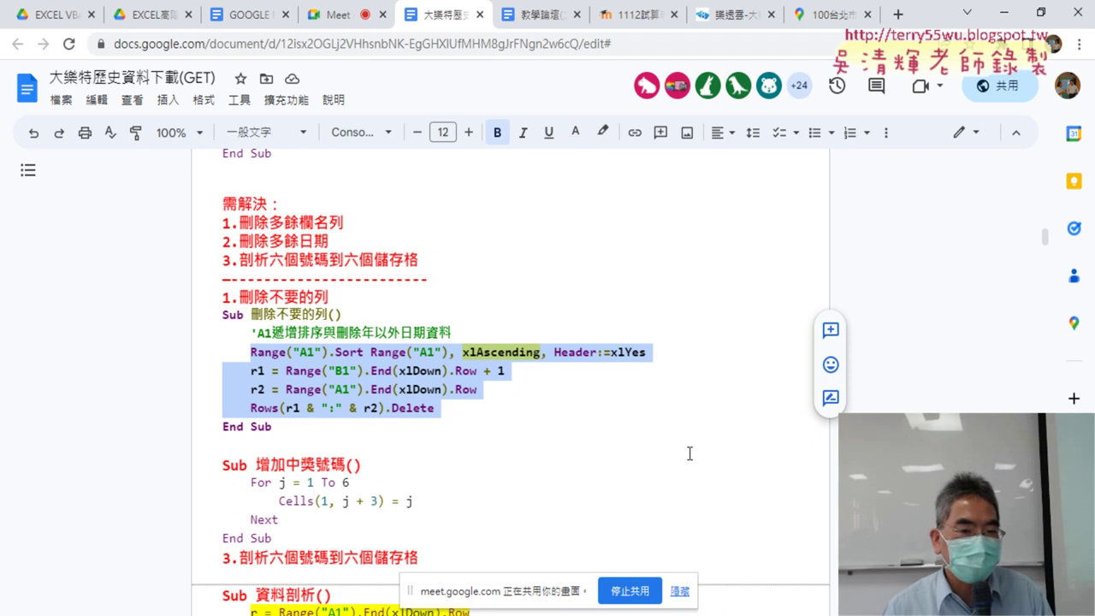
pyautogui.moveTo(222, 314); pyautogui.dragTo(344, 315)
pyautogui.hotkey('ctrl', 'c')
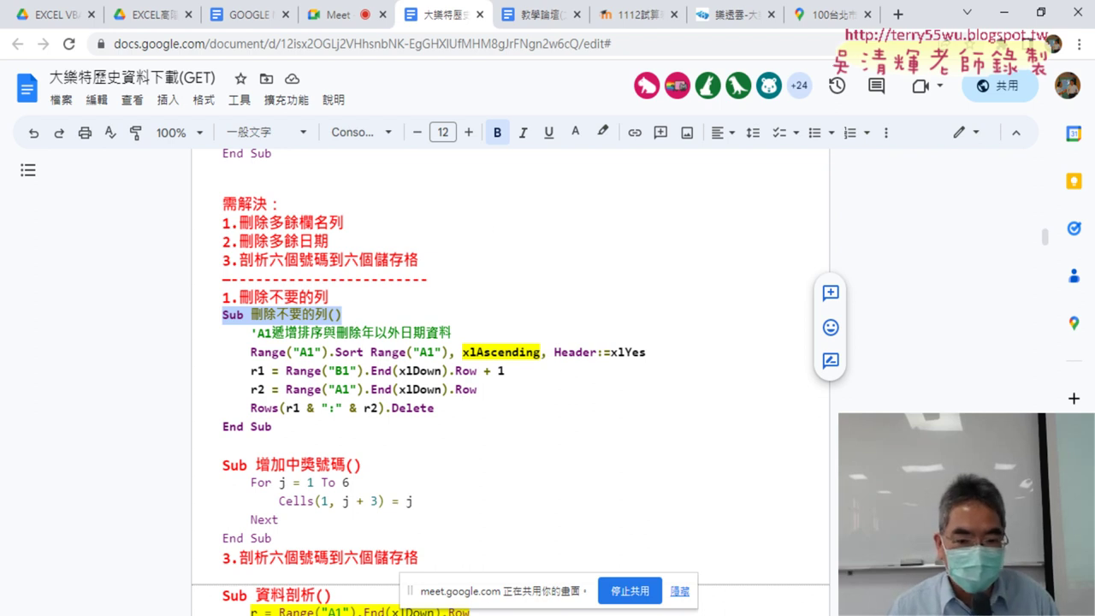
# Add an empty Sub 刪除不要的列() procedure with End Sub to Module1.
pyautogui.click(547, 532)
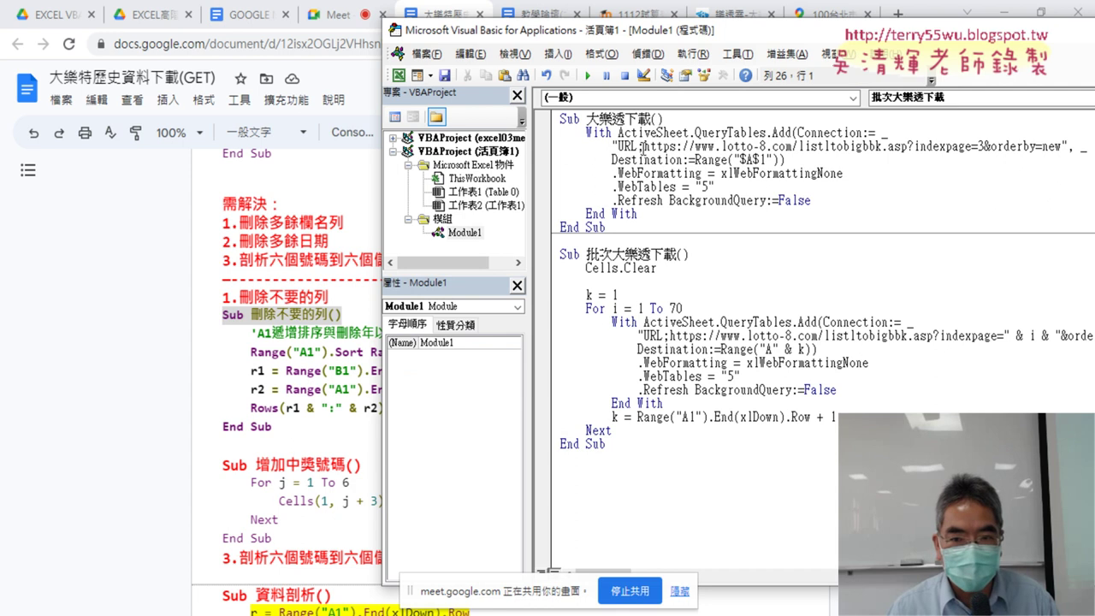
pyautogui.hotkey('ctrl', 'v')
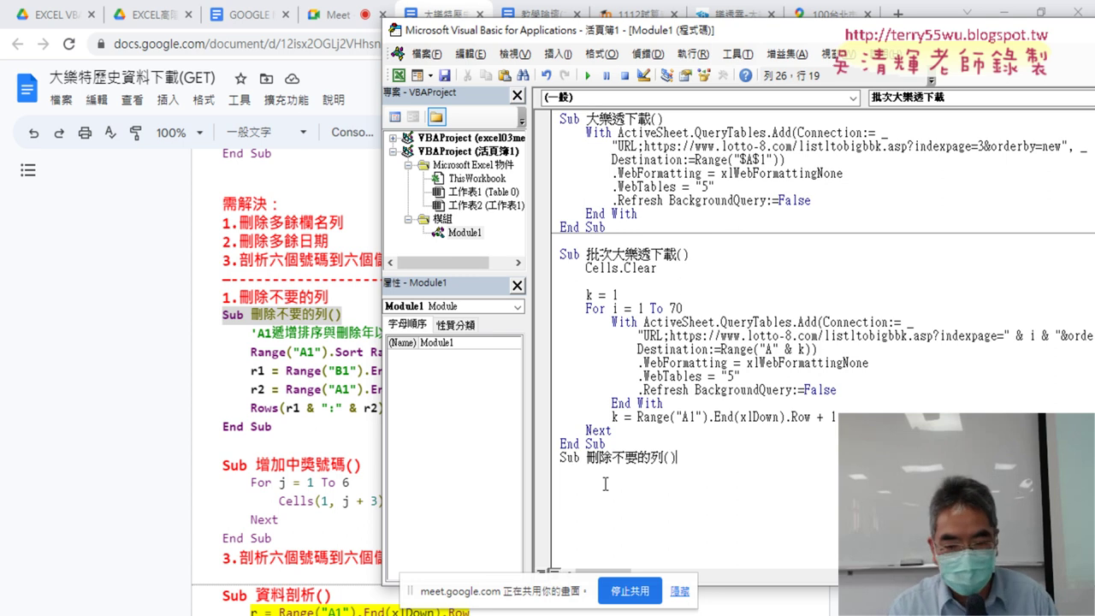
pyautogui.press('Return')
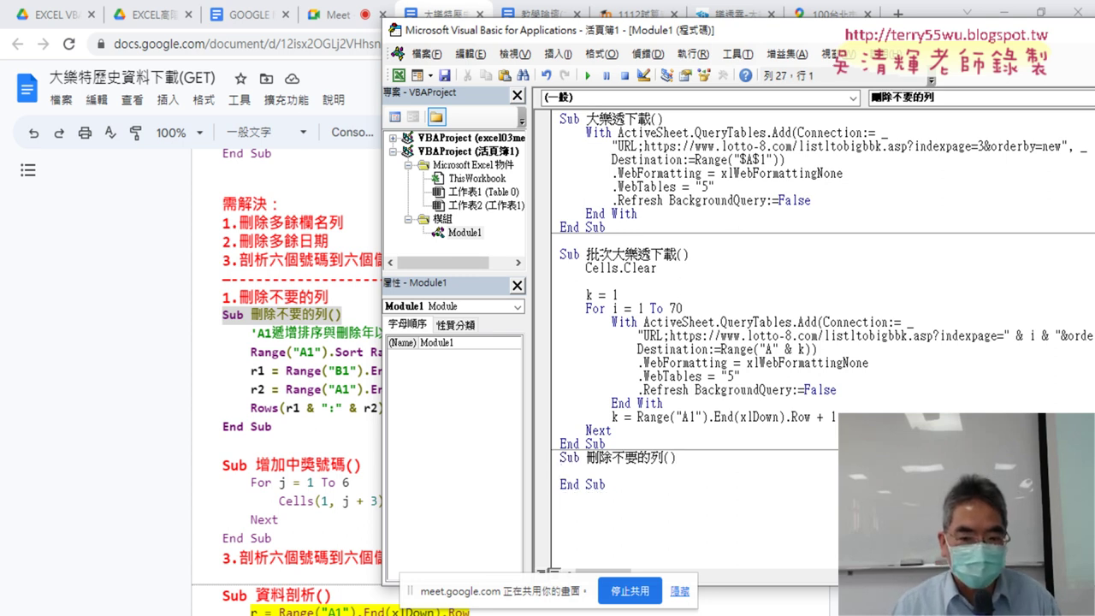
pyautogui.press('Tab')
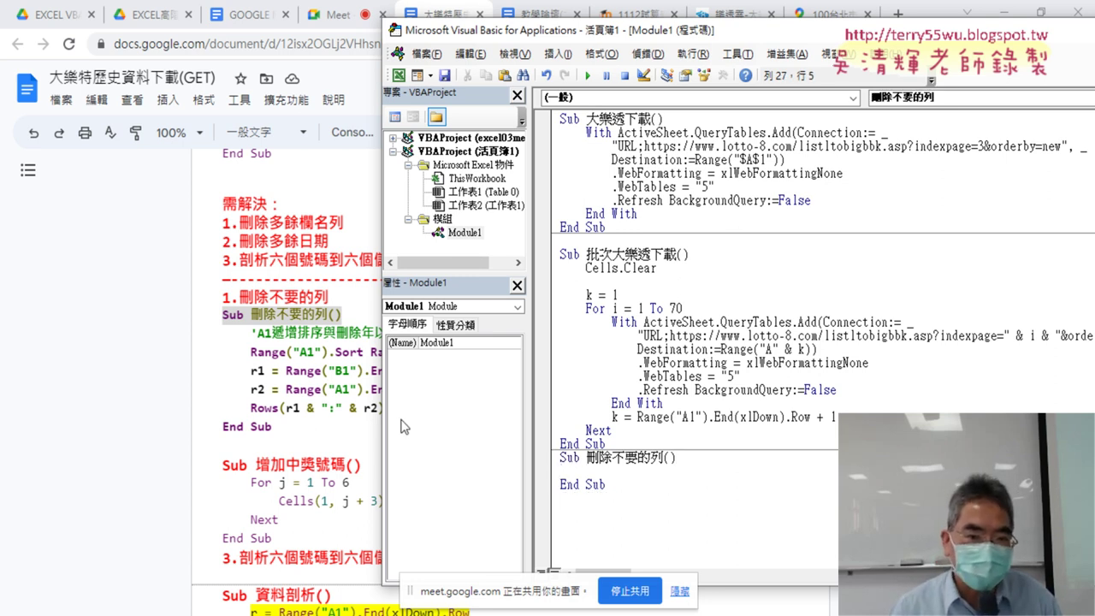
# Check the top of the lottery sheet and the Data tab sort buttons, then return to the VBA editor.
pyautogui.click(403, 426)
pyautogui.click(1004, 13)
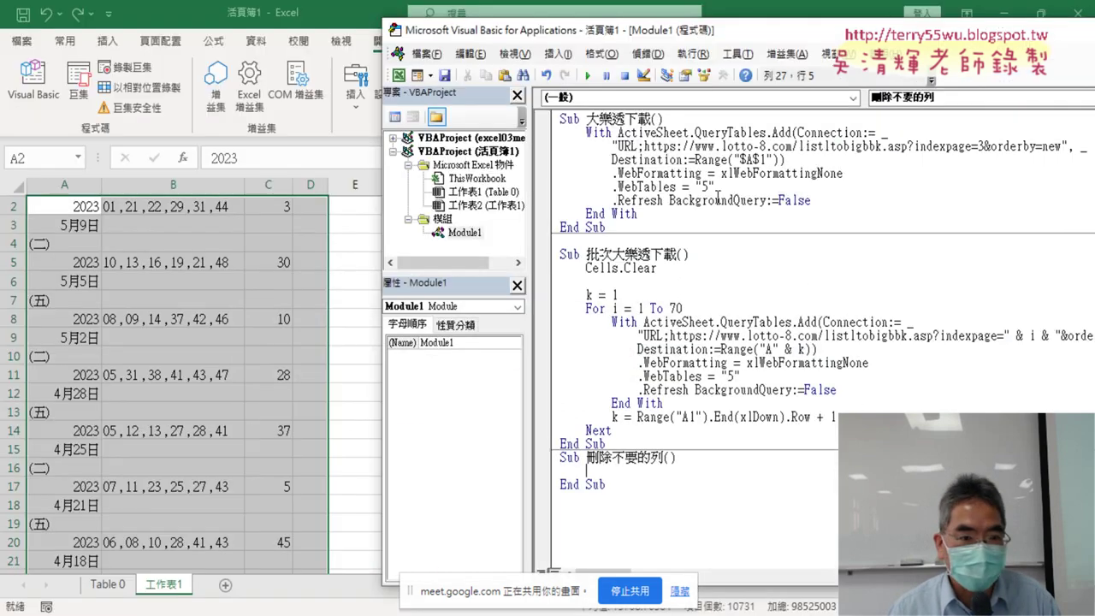
pyautogui.click(72, 278)
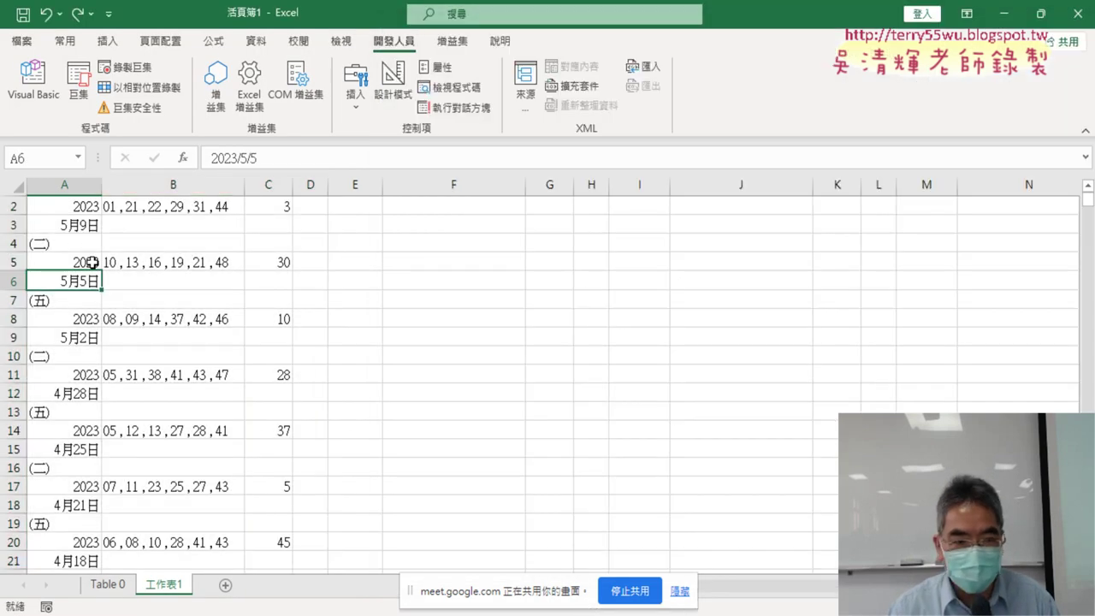
pyautogui.hotkey('ctrl', 'Home')
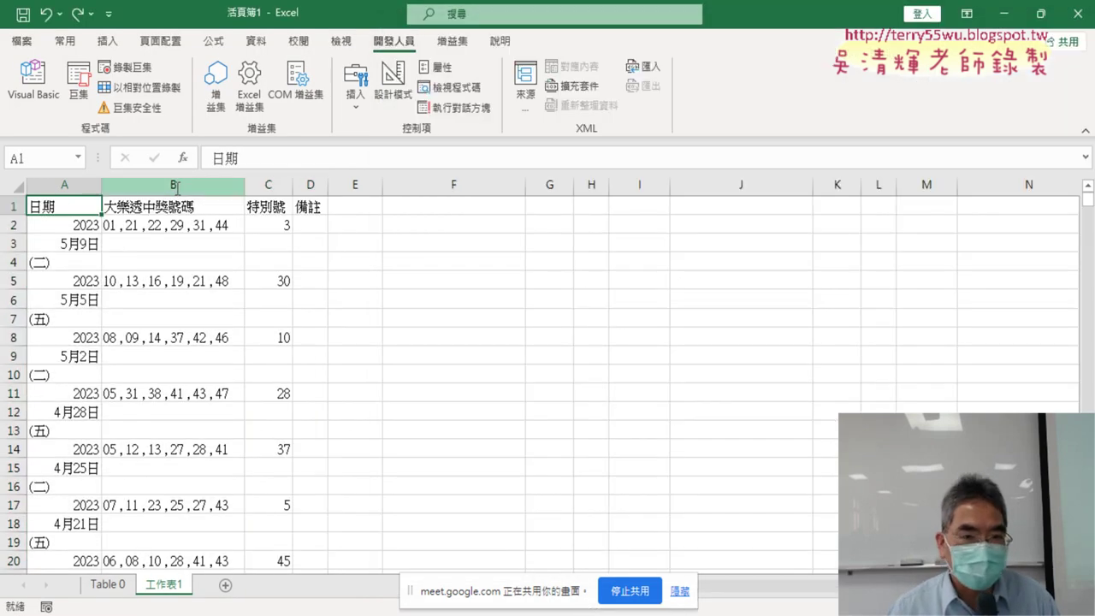
pyautogui.click(256, 41)
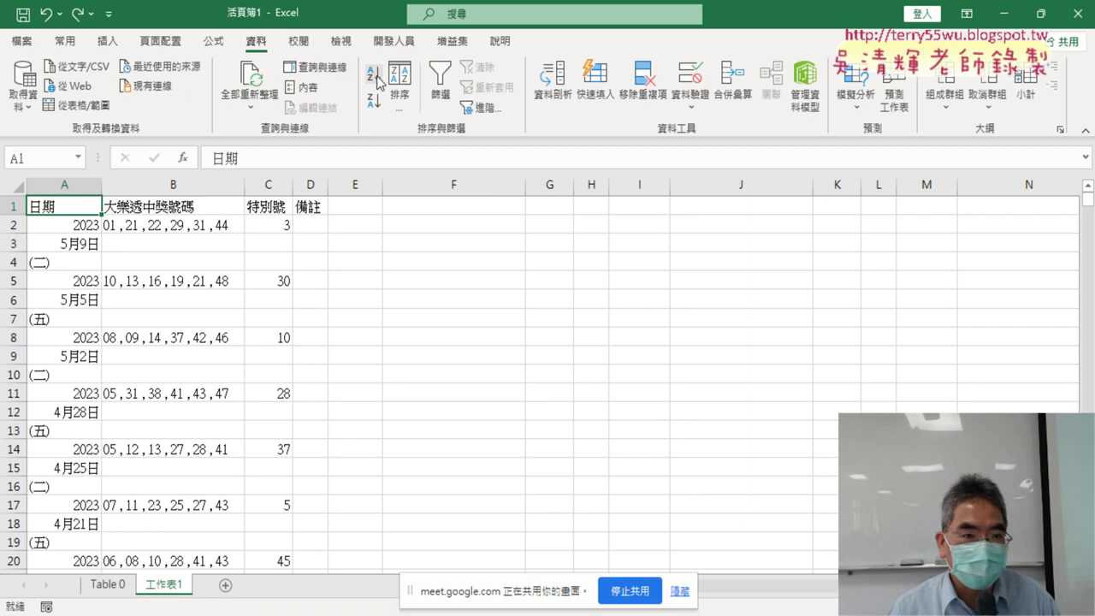
pyautogui.click(526, 615)
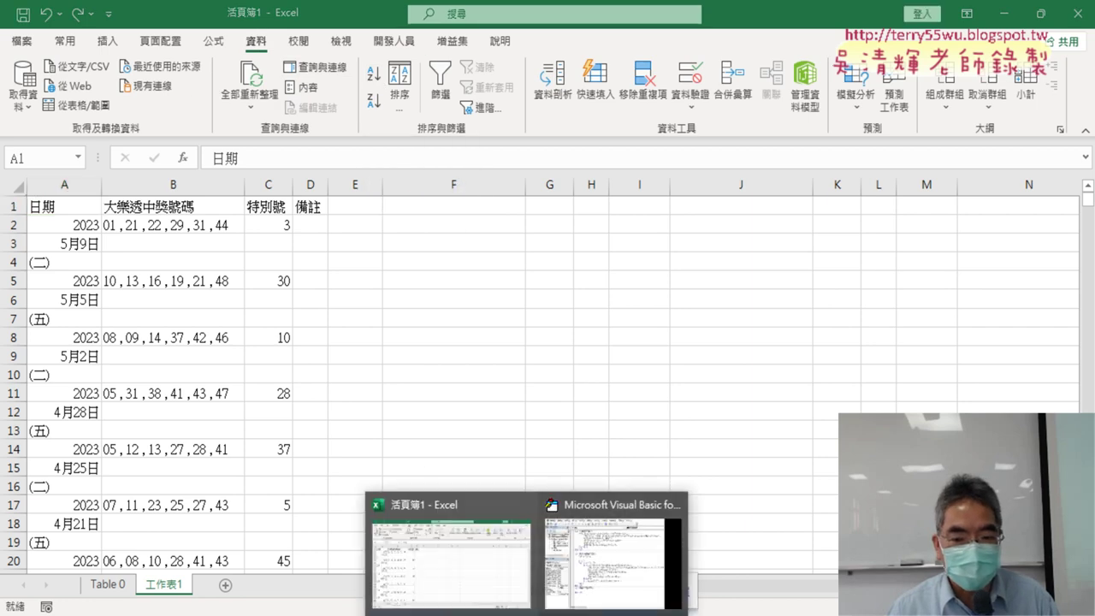
pyautogui.click(648, 569)
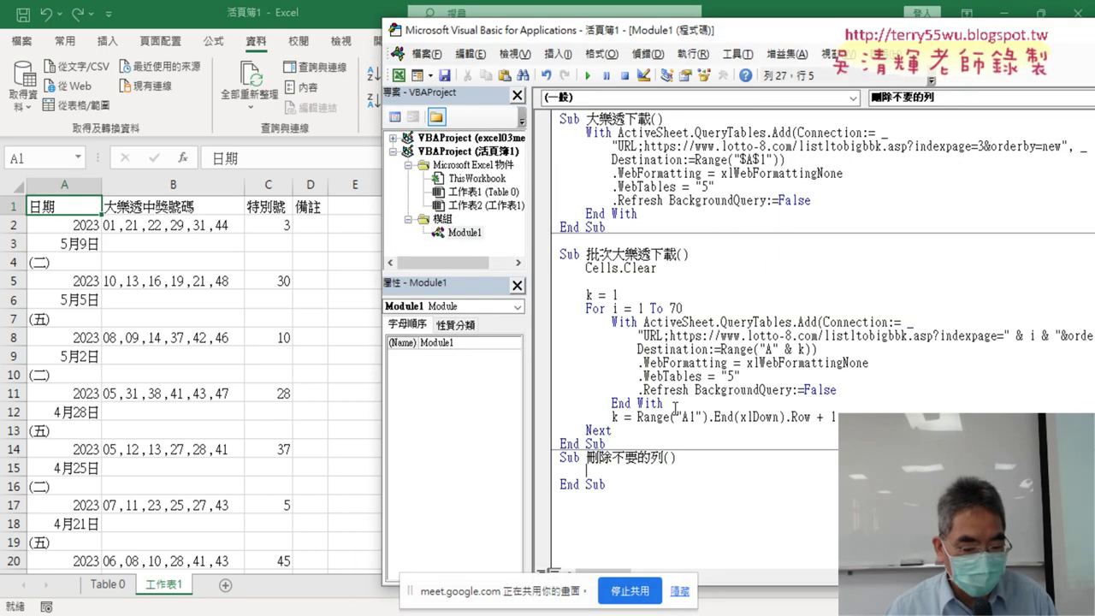
pyautogui.write('ㄜ')
# Write range("A1").Sort as the first line inside the 刪除不要的列 procedure.
pyautogui.press('BackSpace')
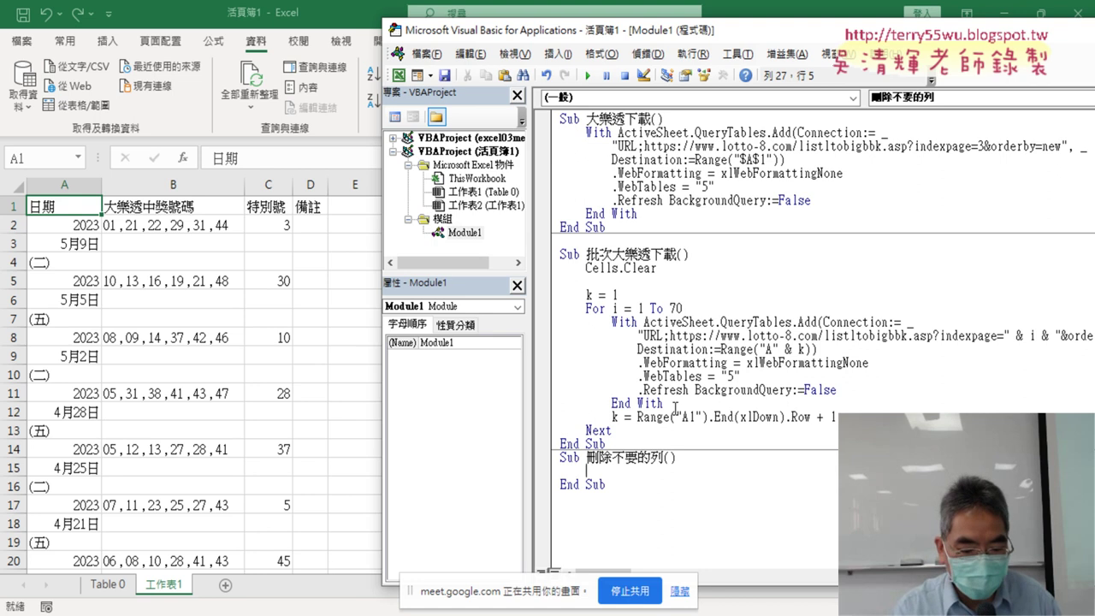
pyautogui.write('rang')
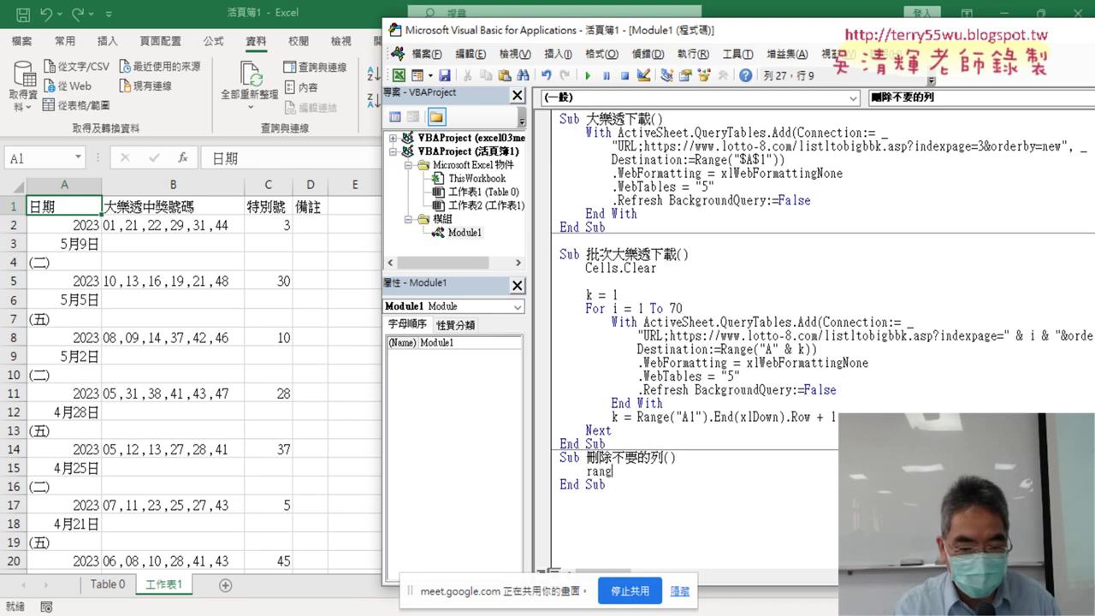
pyautogui.write('e(')
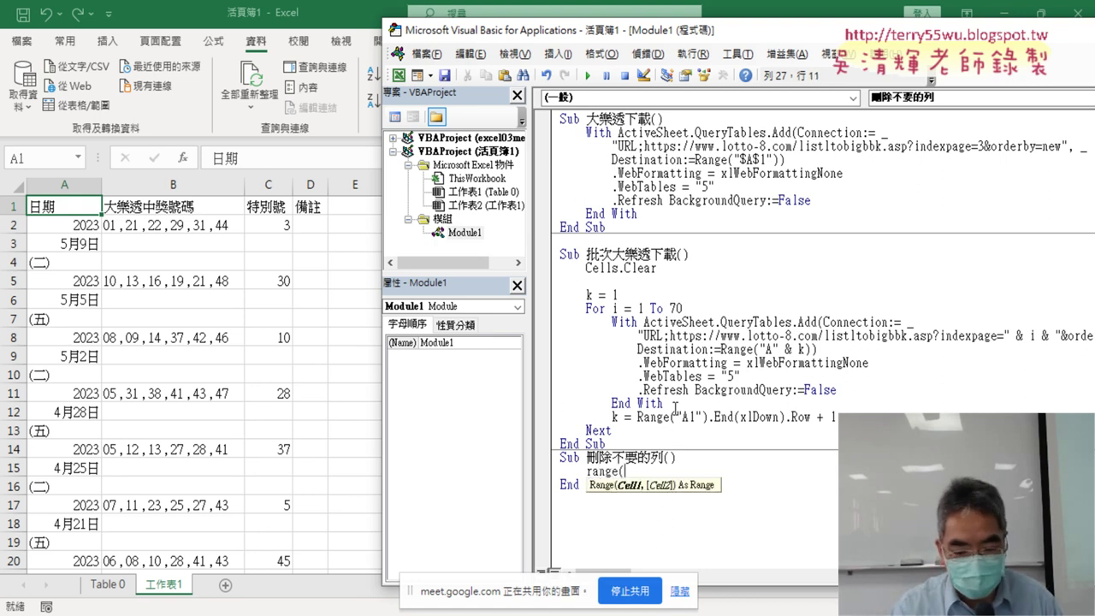
pyautogui.write('"A1')
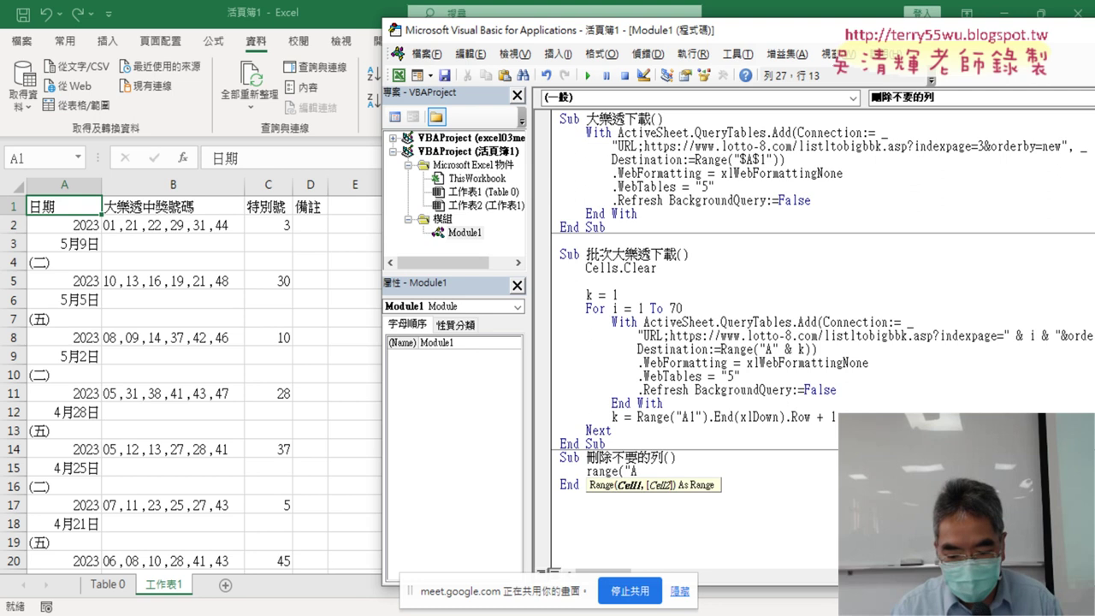
pyautogui.write('")')
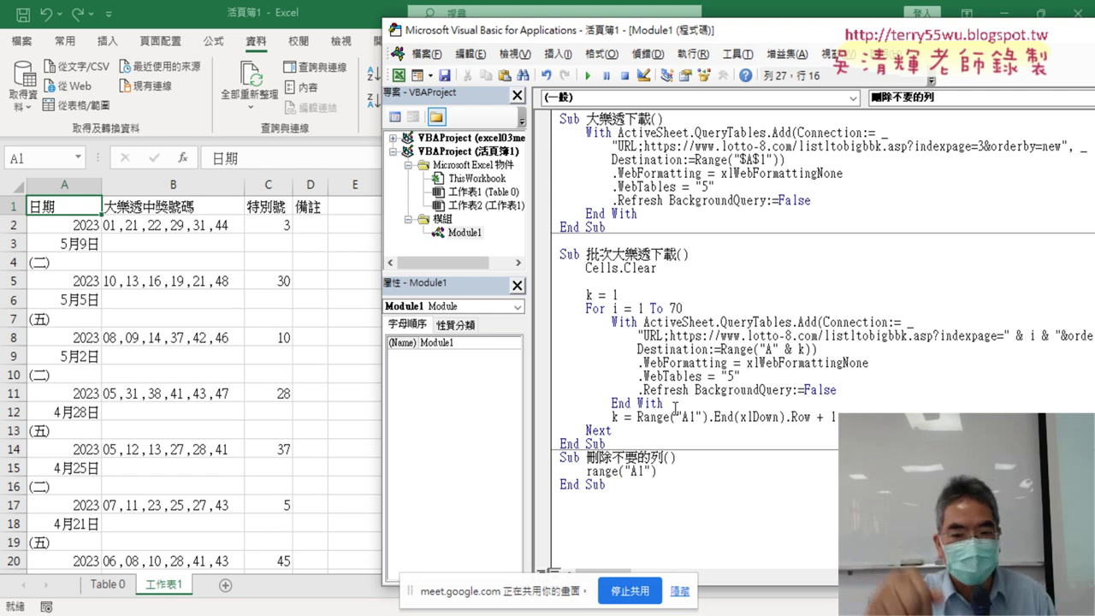
pyautogui.write('.')
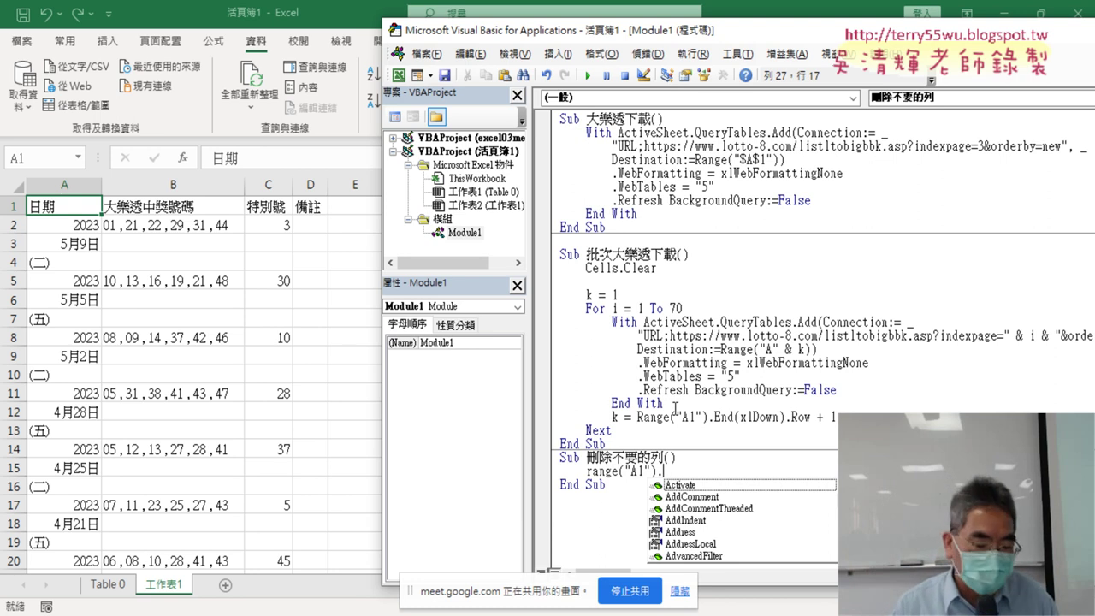
pyautogui.write('s')
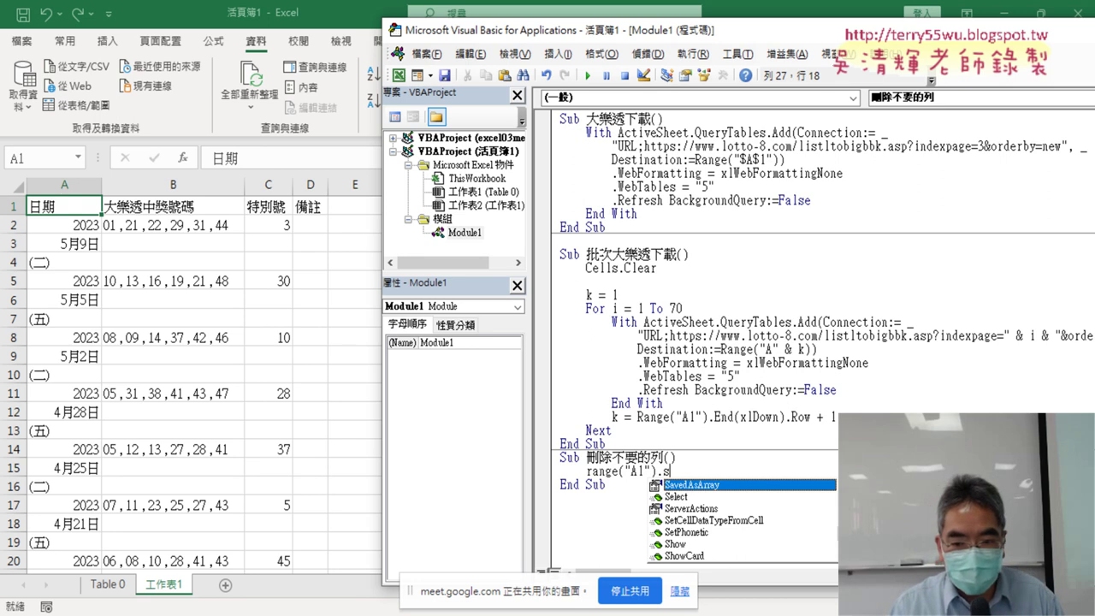
pyautogui.write('o')
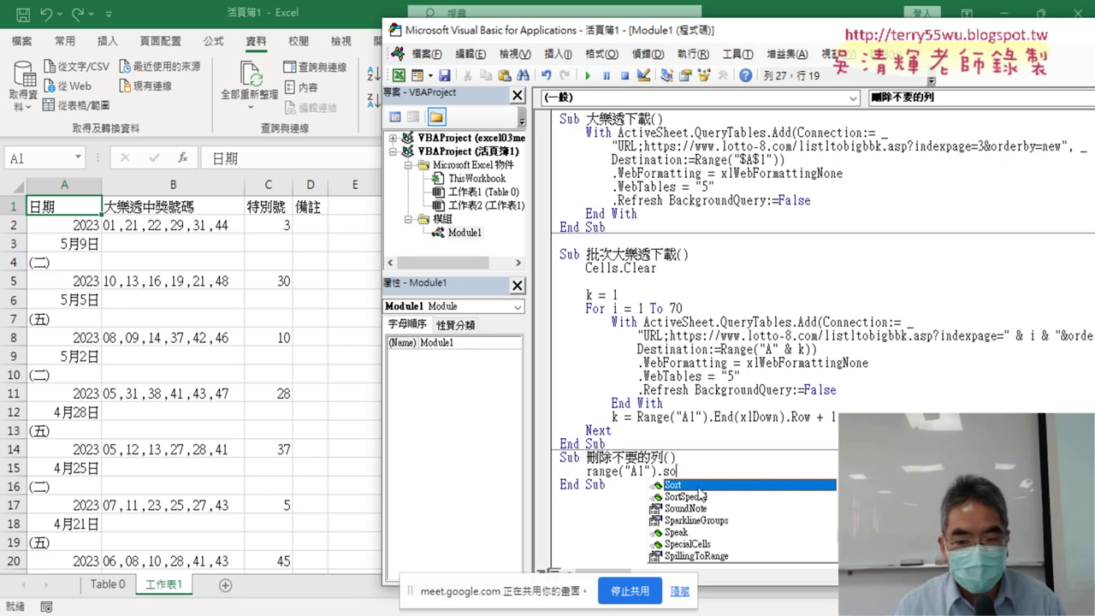
pyautogui.press('Tab')
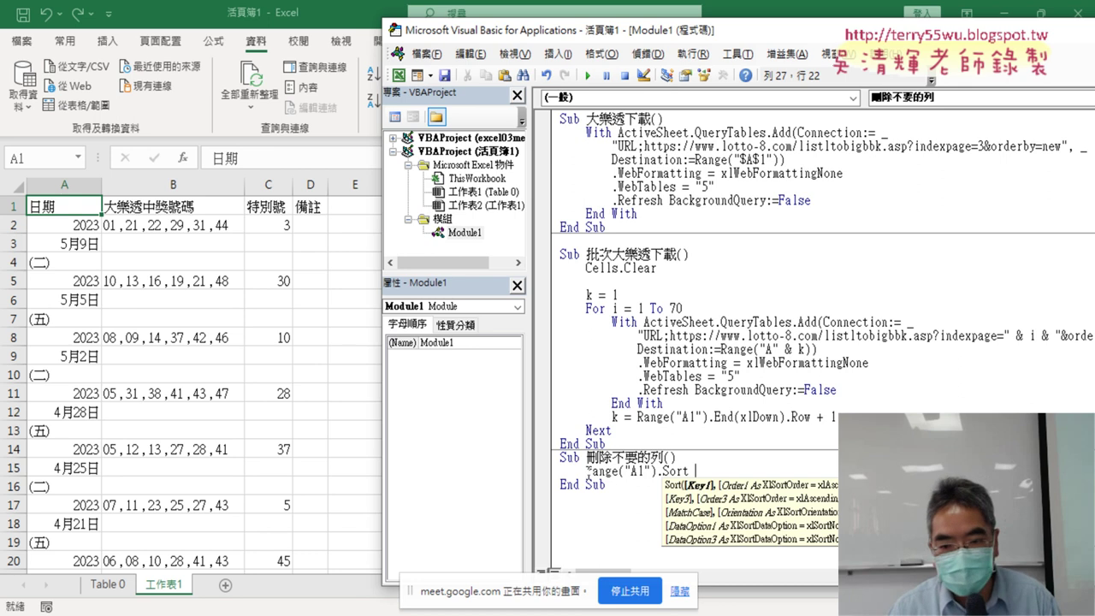
# Paste range("A1") after .Sort as the sort key, followed by a comma.
pyautogui.moveTo(586, 471); pyautogui.dragTo(656, 472)
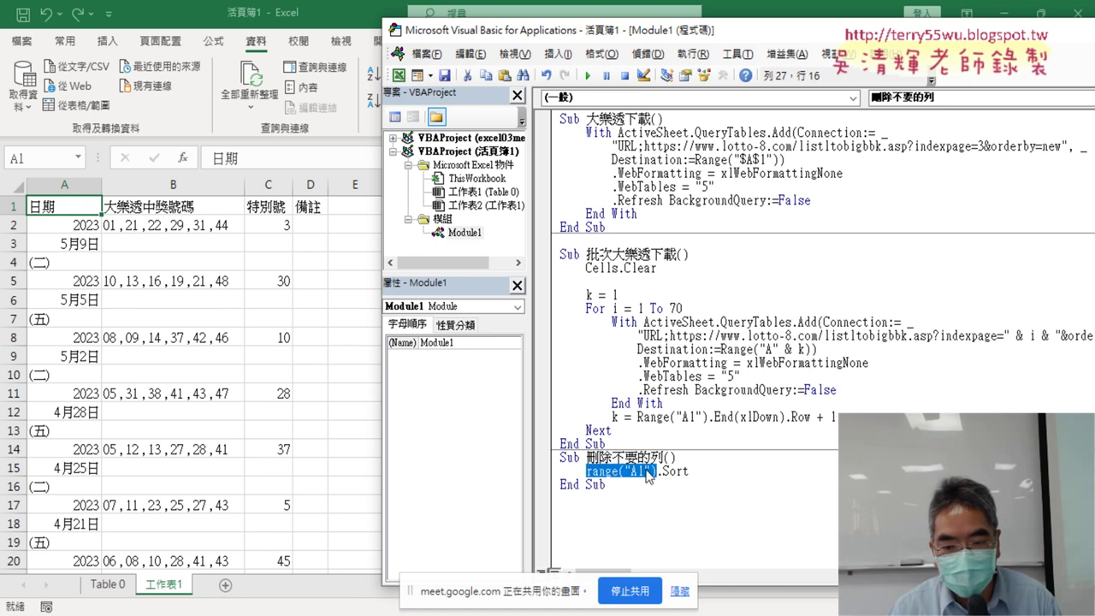
pyautogui.hotkey('ctrl', 'c')
pyautogui.click(709, 470)
pyautogui.hotkey('ctrl', 'v')
pyautogui.write(',')
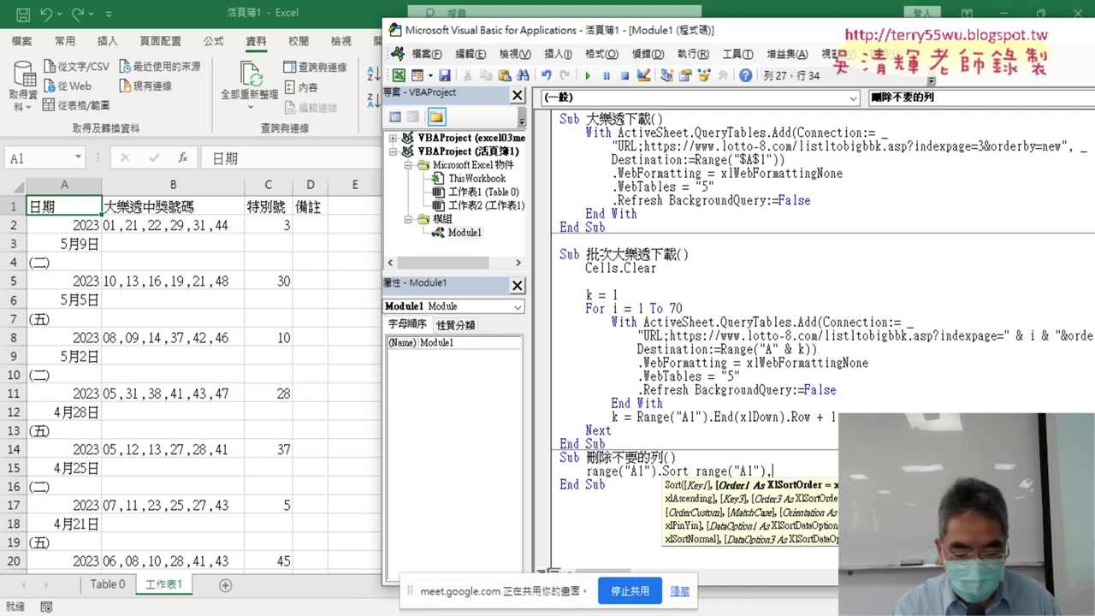
# Compare the xlAscending and xlDescending options with the A→Z and Z→A ribbon sort buttons.
pyautogui.write('x')
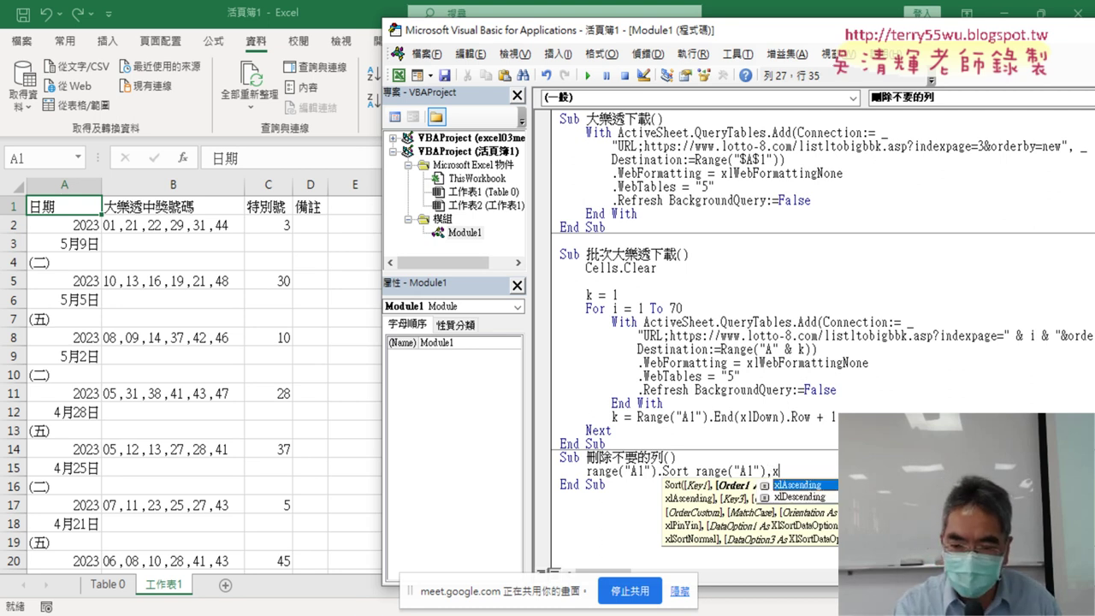
pyautogui.press('BackSpace')
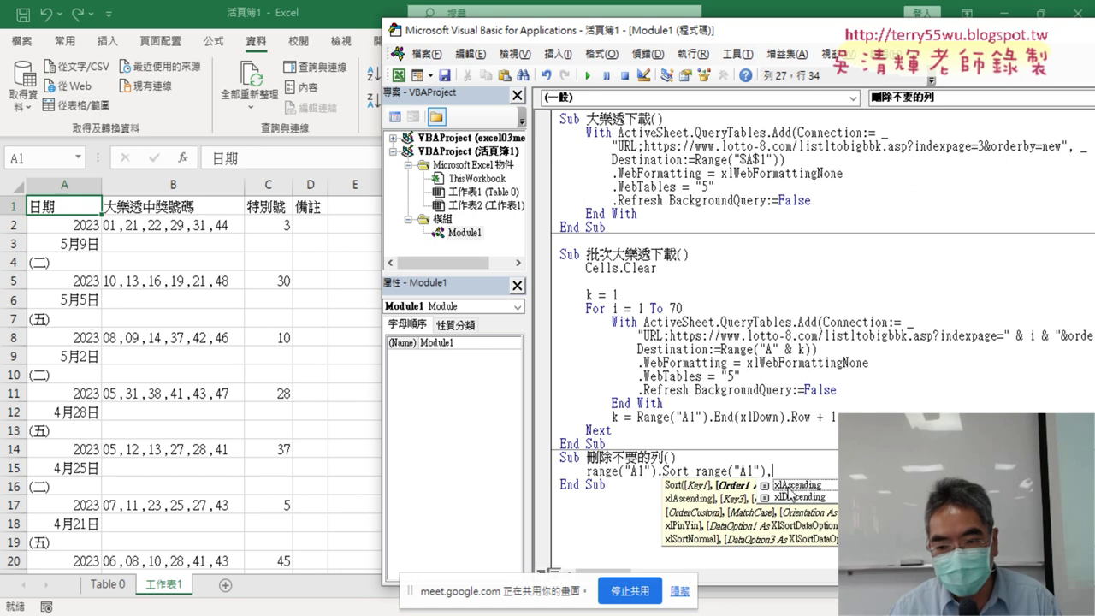
pyautogui.click(804, 486)
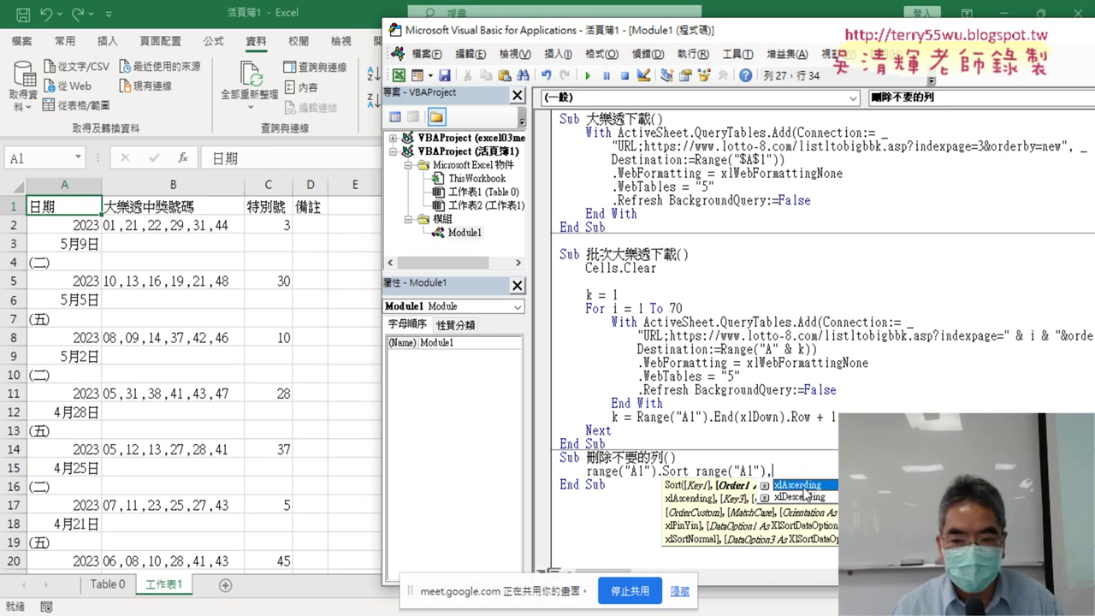
pyautogui.click(804, 498)
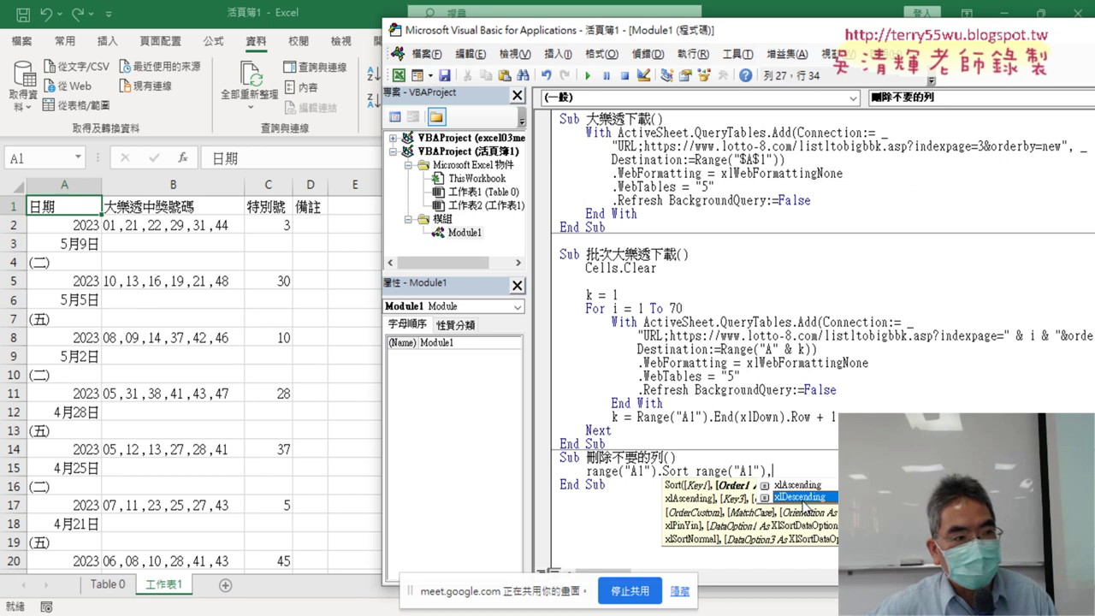
pyautogui.press('Up')
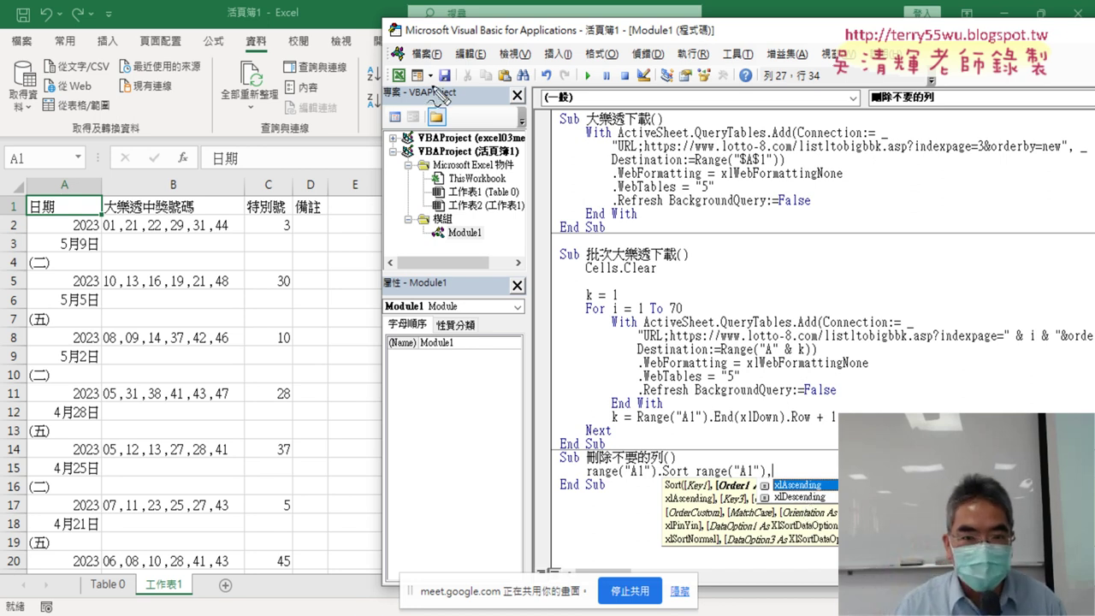
pyautogui.moveTo(383, 82)
pyautogui.mouseDown()
pyautogui.moveTo(655, 272)
pyautogui.moveTo(799, 475)
pyautogui.moveTo(810, 459)
pyautogui.mouseUp()
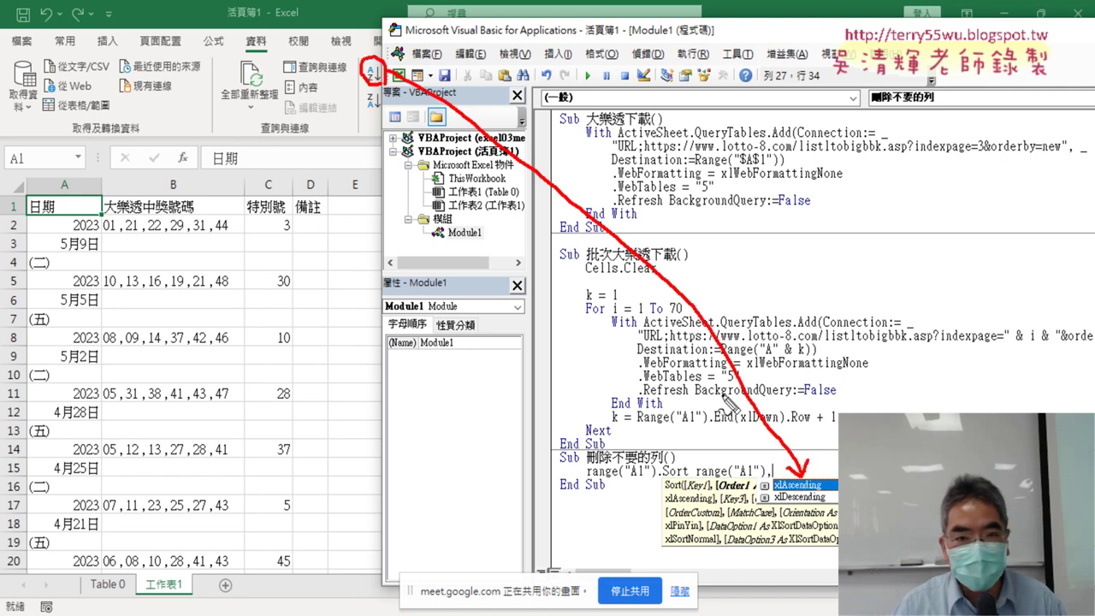
pyautogui.moveTo(381, 111)
pyautogui.mouseDown()
pyautogui.moveTo(551, 373)
pyautogui.moveTo(727, 510)
pyautogui.moveTo(765, 513)
pyautogui.moveTo(774, 494)
pyautogui.moveTo(757, 518)
pyautogui.mouseUp()
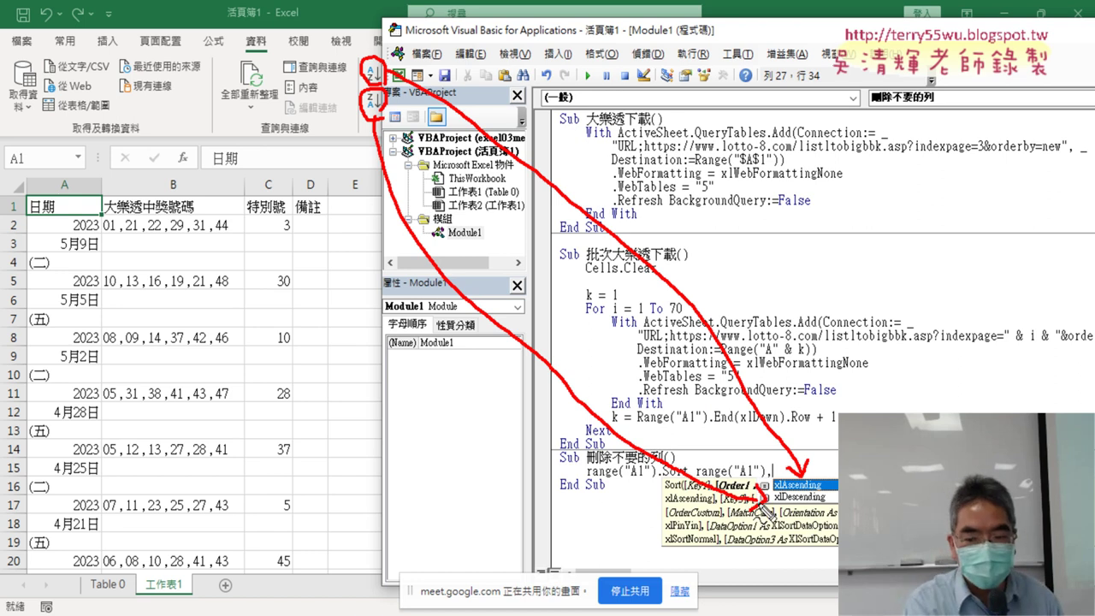
pyautogui.press('Escape')
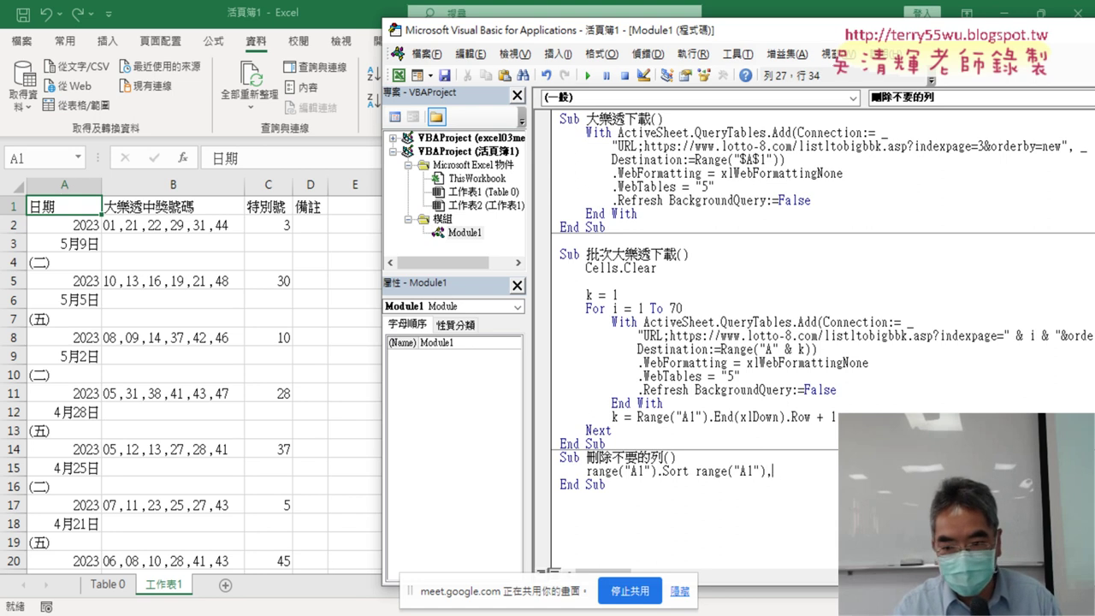
pyautogui.write(',')
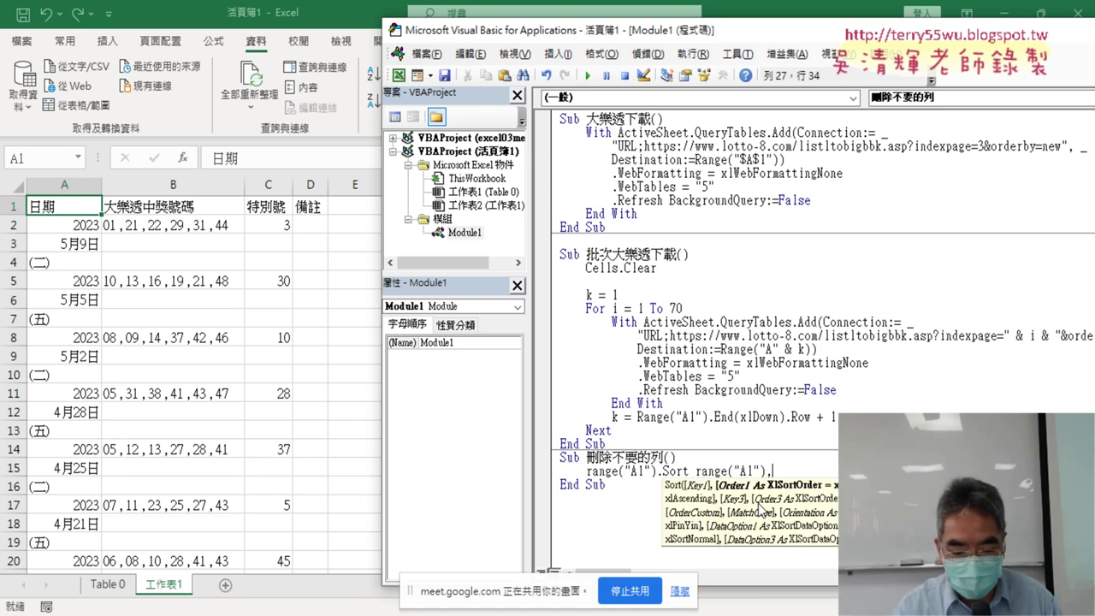
pyautogui.write('x')
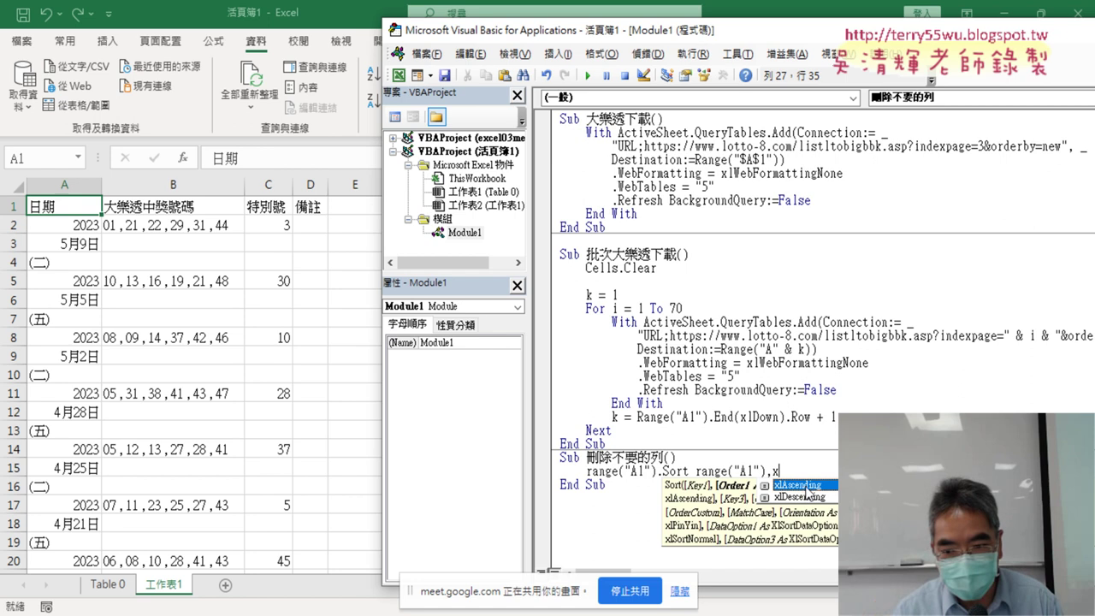
# Fix the Sort line to Range("A1").Sort Range("A1"), xlAscending, removing the mistyped text.
pyautogui.press('Tab')
pyautogui.moveTo(855, 471); pyautogui.dragTo(774, 484)
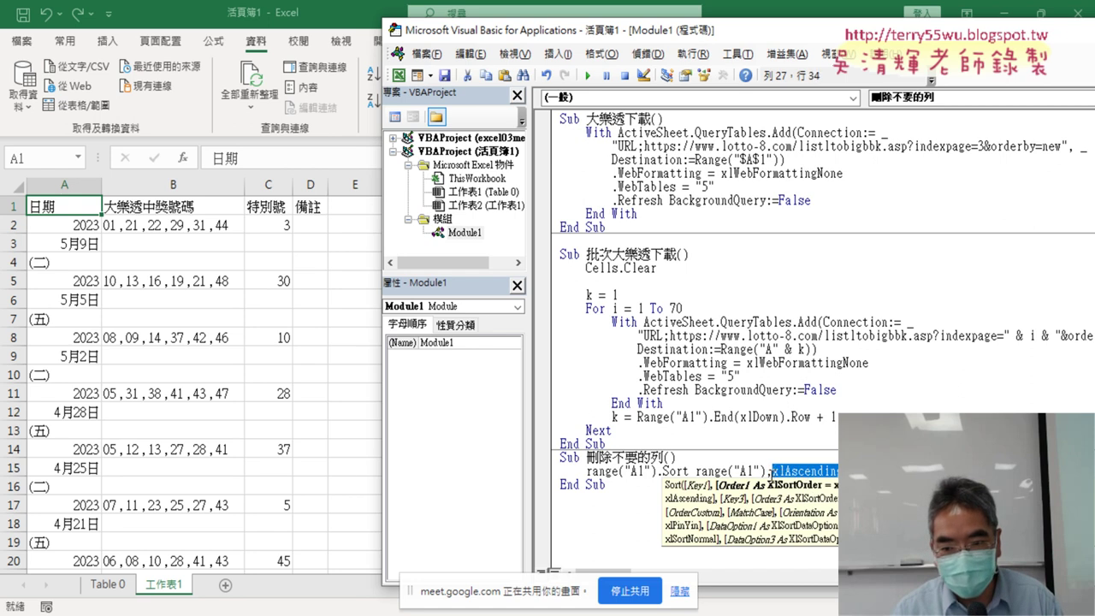
pyautogui.press('Delete')
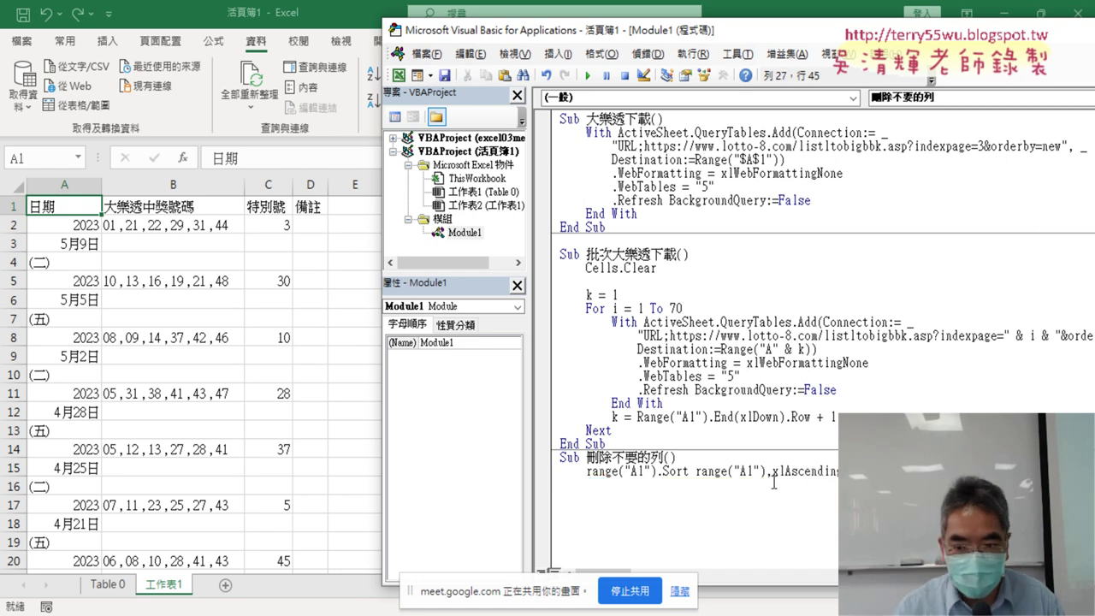
pyautogui.moveTo(767, 472); pyautogui.dragTo(839, 472)
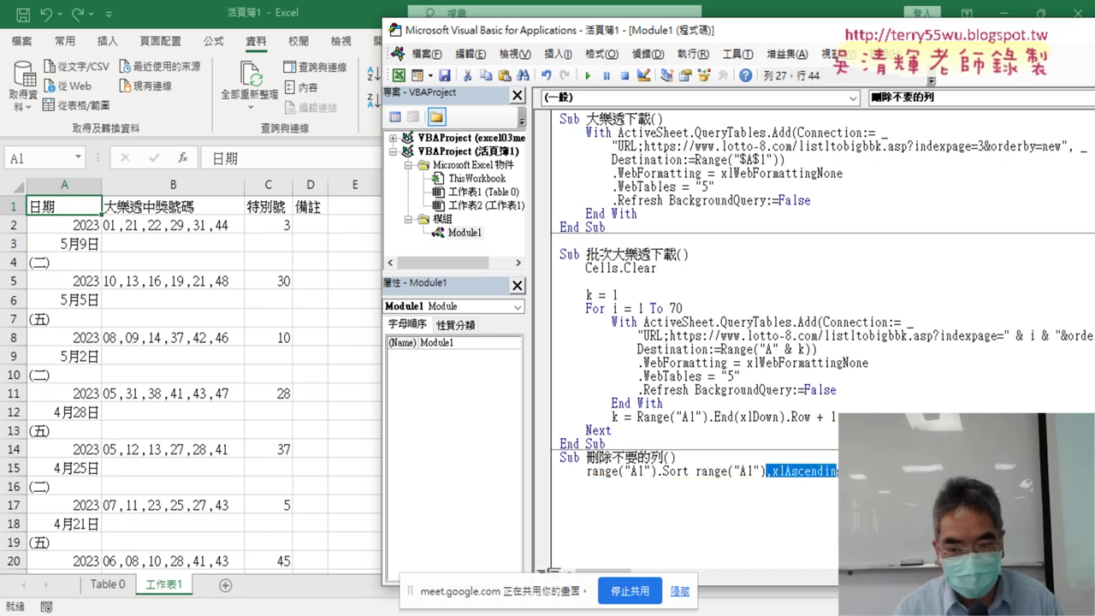
pyautogui.press('Delete')
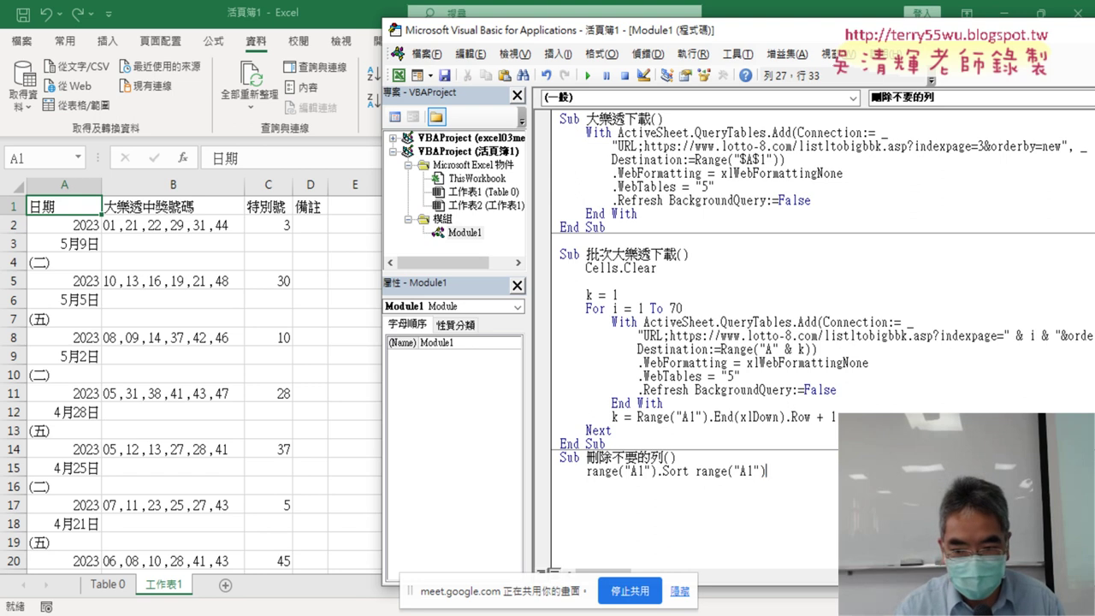
pyautogui.write(',')
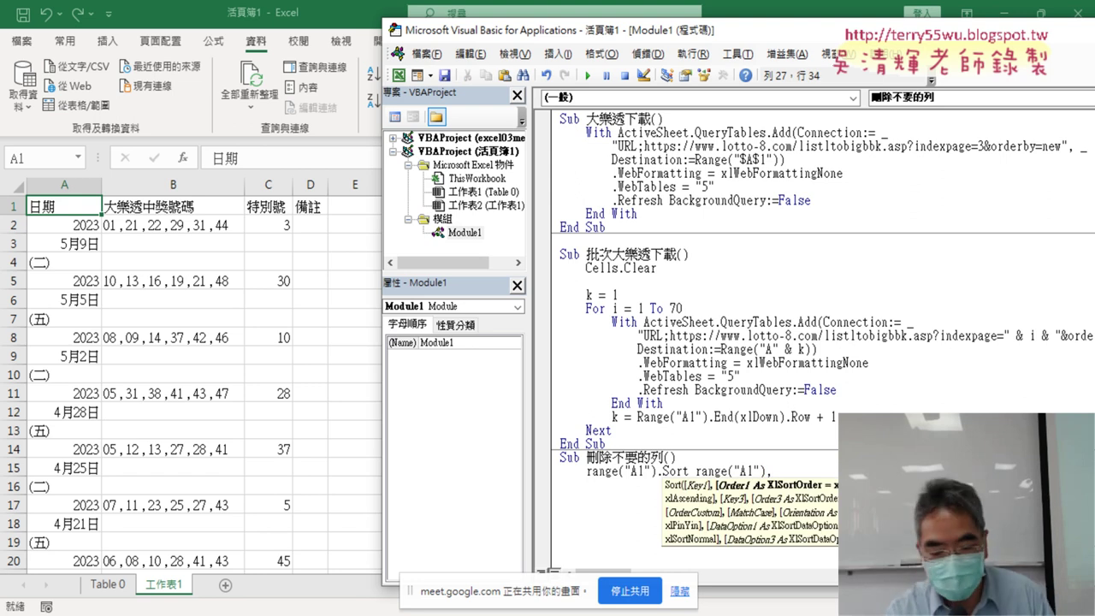
pyautogui.write('x')
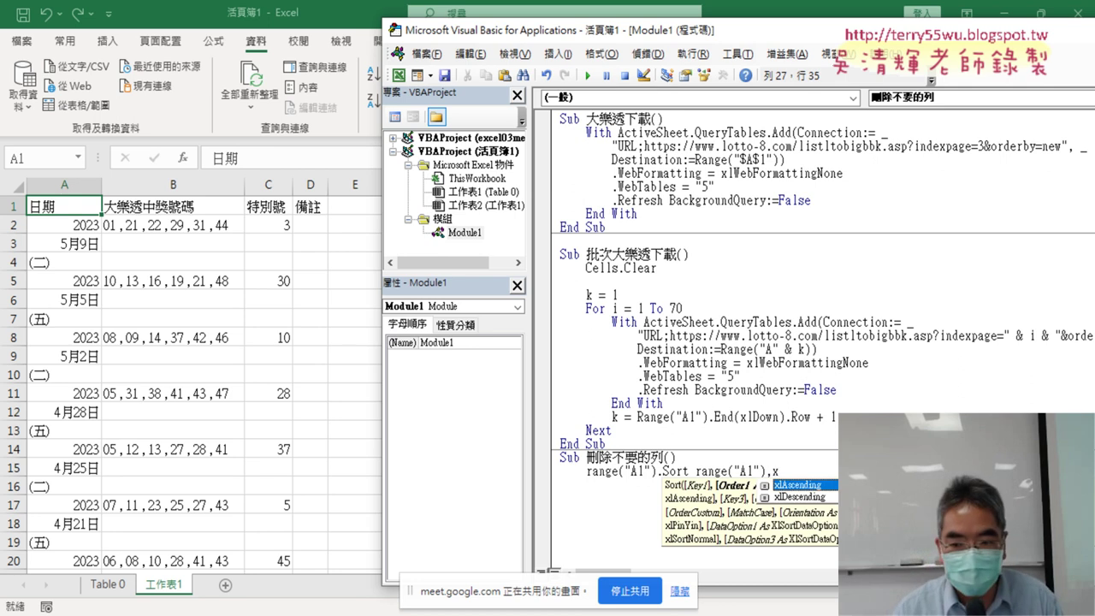
pyautogui.press('Tab')
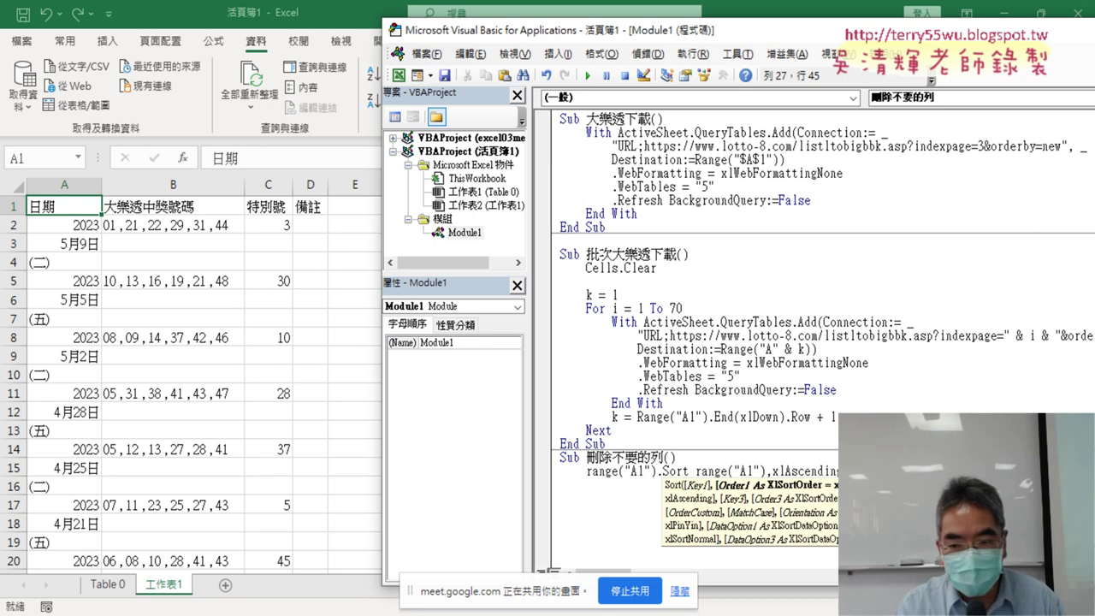
pyautogui.write(',')
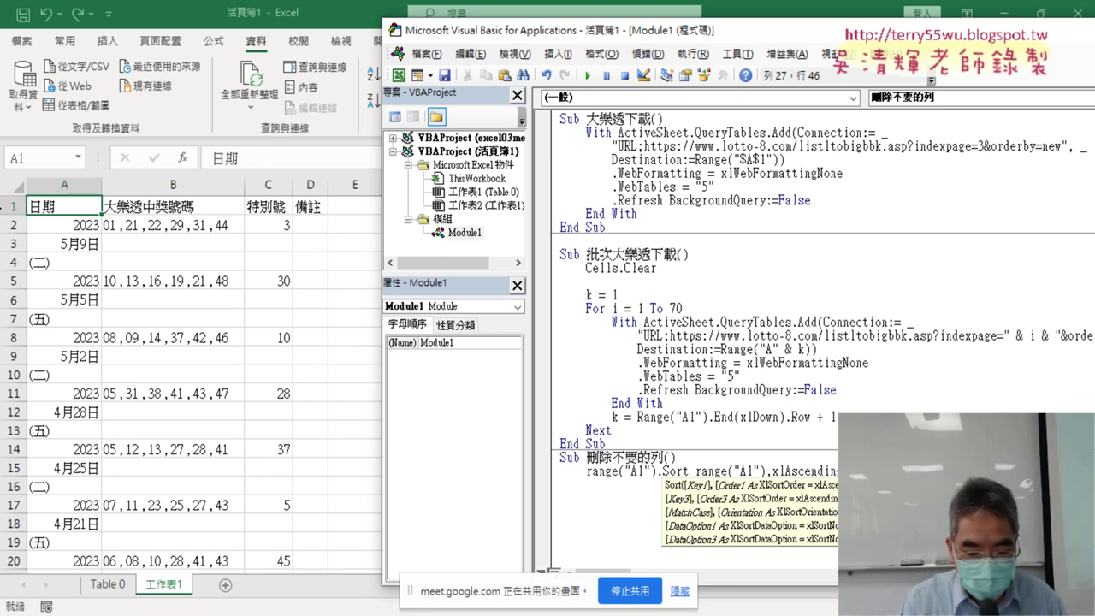
pyautogui.write(',')
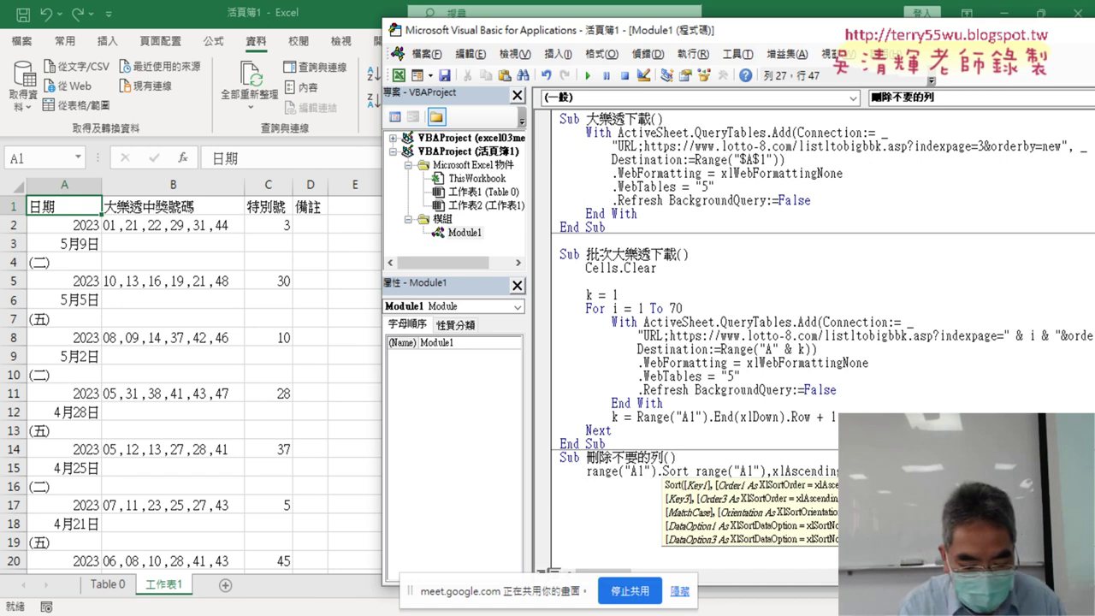
pyautogui.write(',,,')
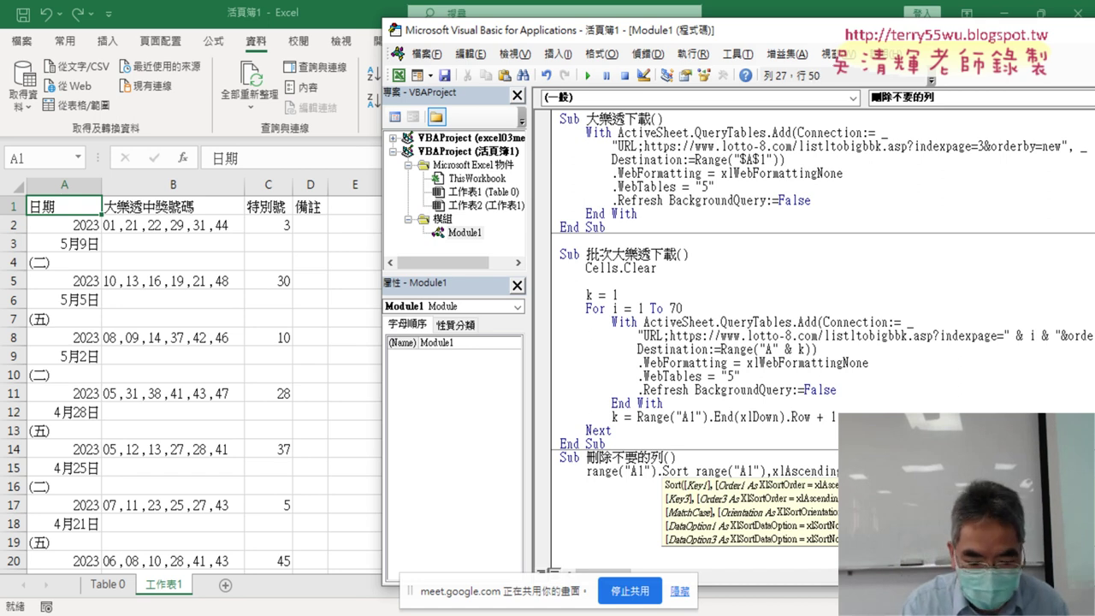
pyautogui.write(',,,')
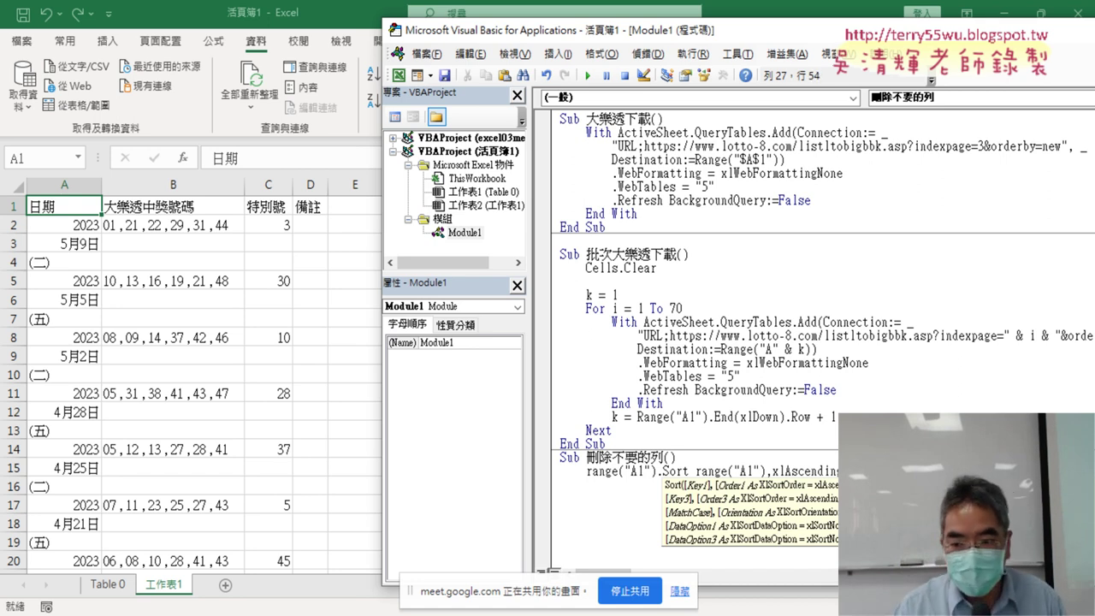
pyautogui.write(',')
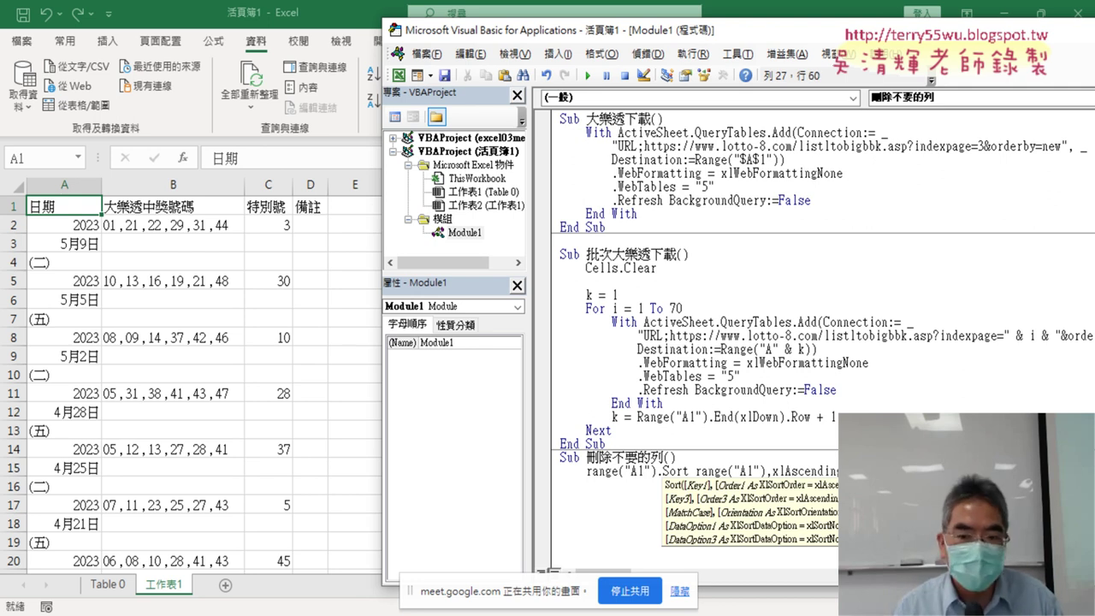
# Move the Sort line inside Sub 刪除不要的列() above End Sub and start stepping with F8.
pyautogui.click(894, 373)
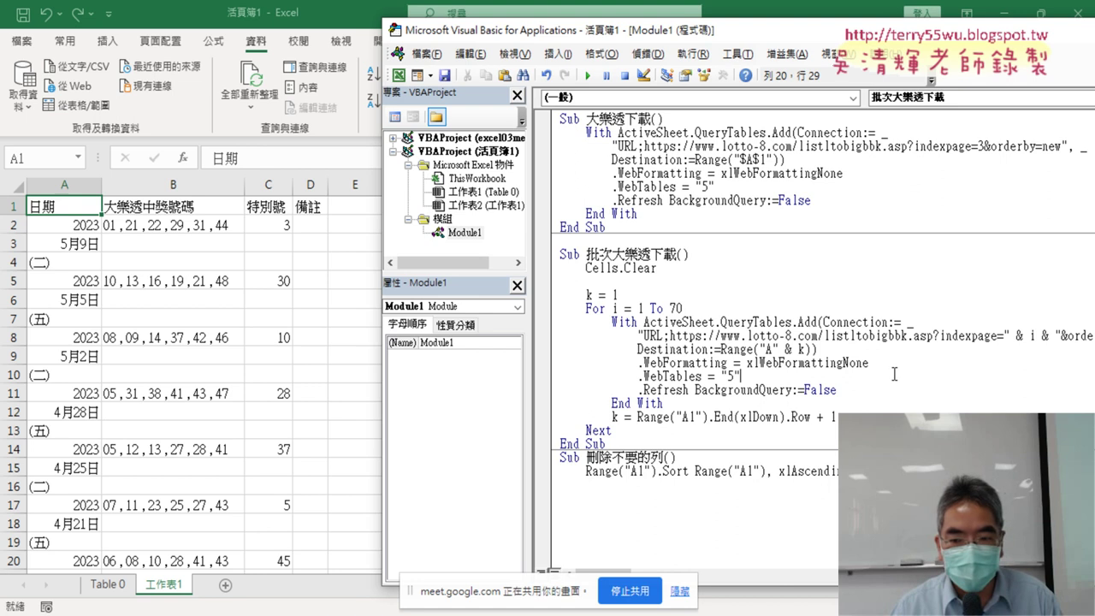
pyautogui.click(944, 471)
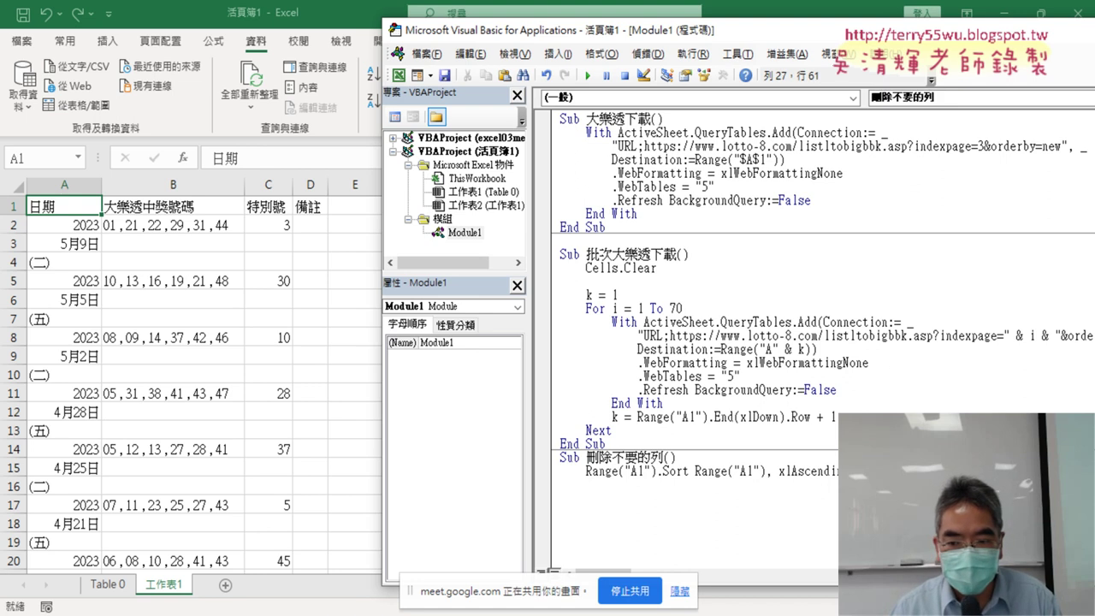
pyautogui.click(700, 455)
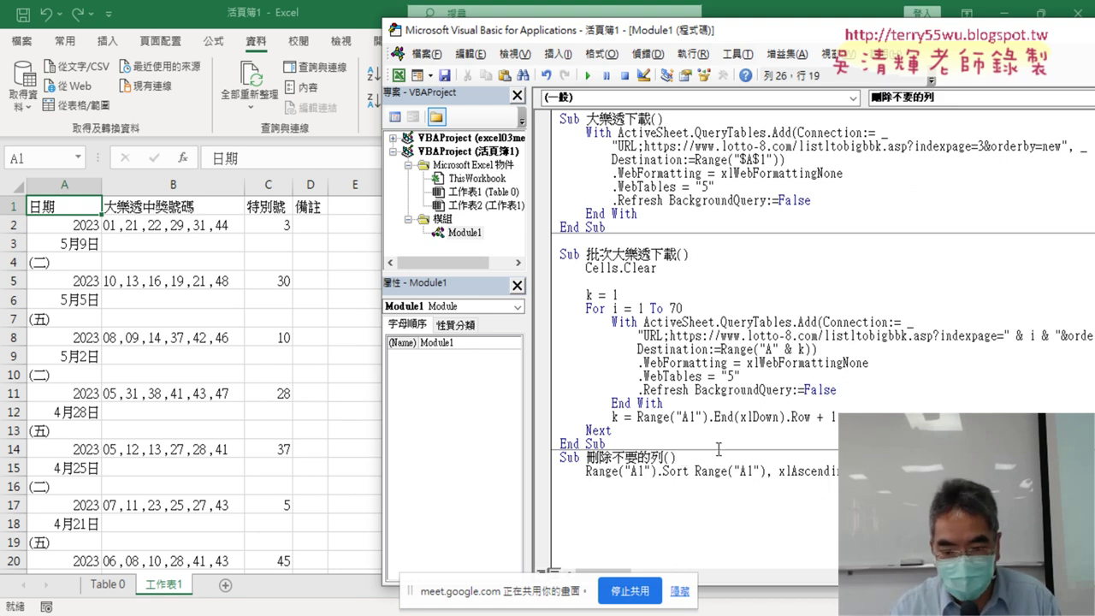
pyautogui.press('Return')
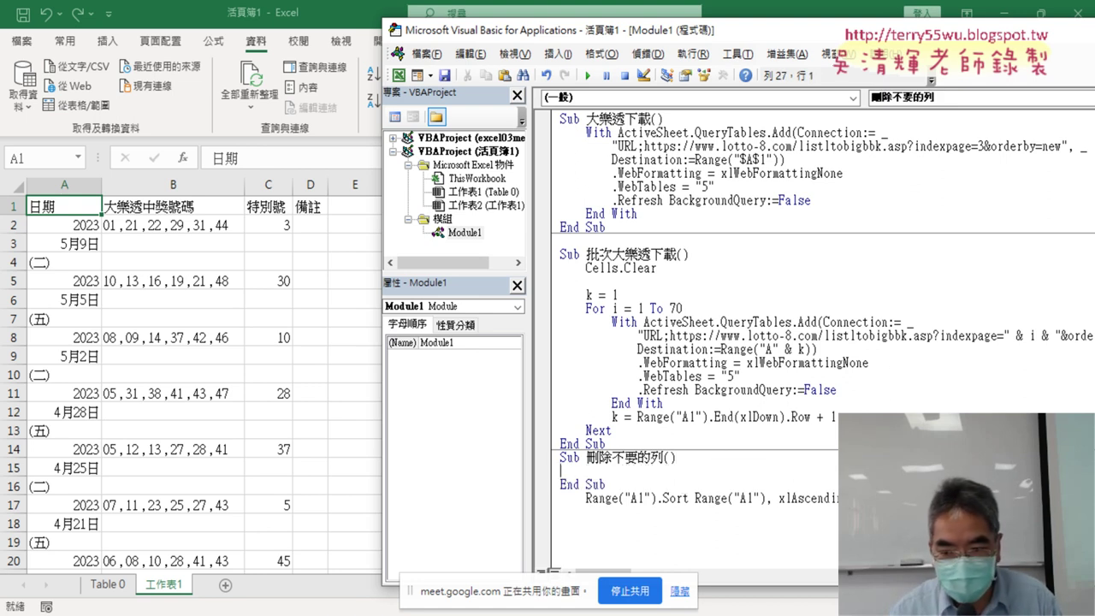
pyautogui.moveTo(944, 498)
pyautogui.mouseDown()
pyautogui.moveTo(587, 499)
pyautogui.moveTo(589, 472)
pyautogui.mouseUp()
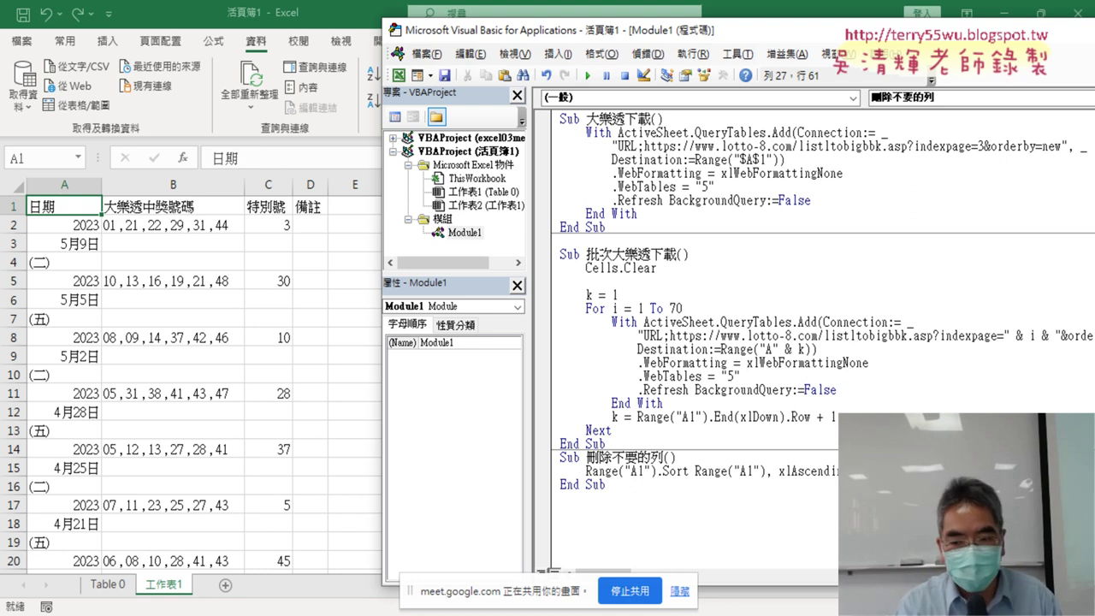
pyautogui.press('F8')
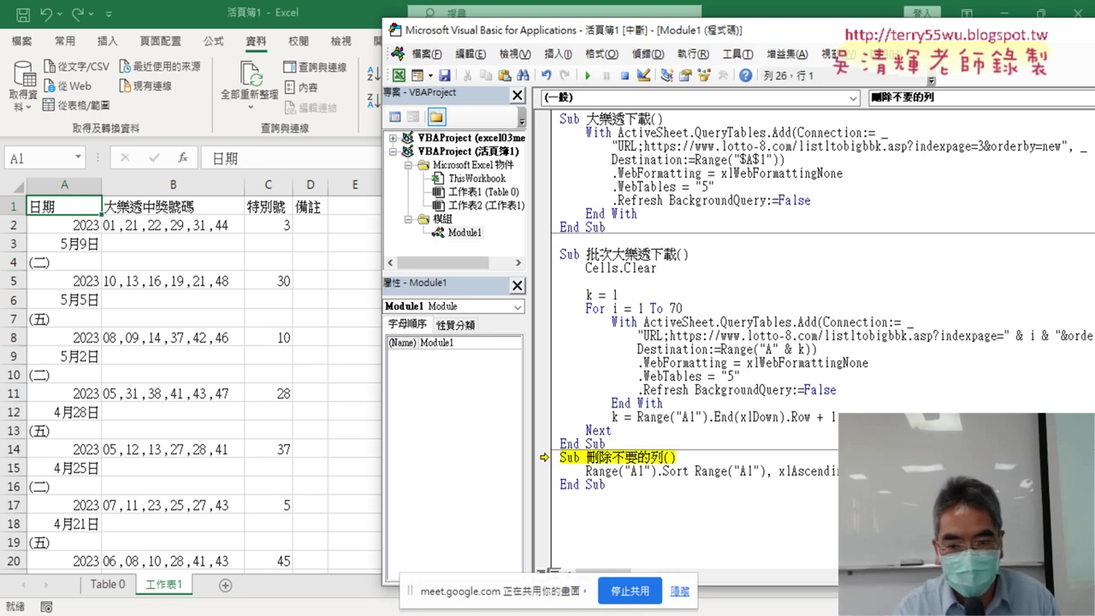
# Step through the Sort line with F8 and view the sheet now sorted with 2004 draws first.
pyautogui.press('F8')
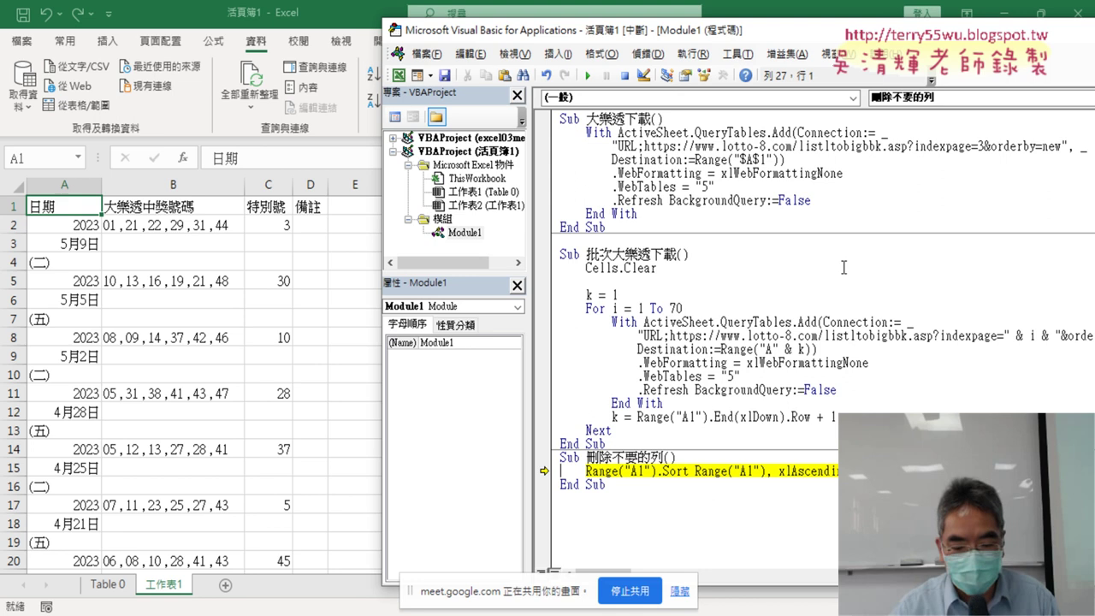
pyautogui.press('F8')
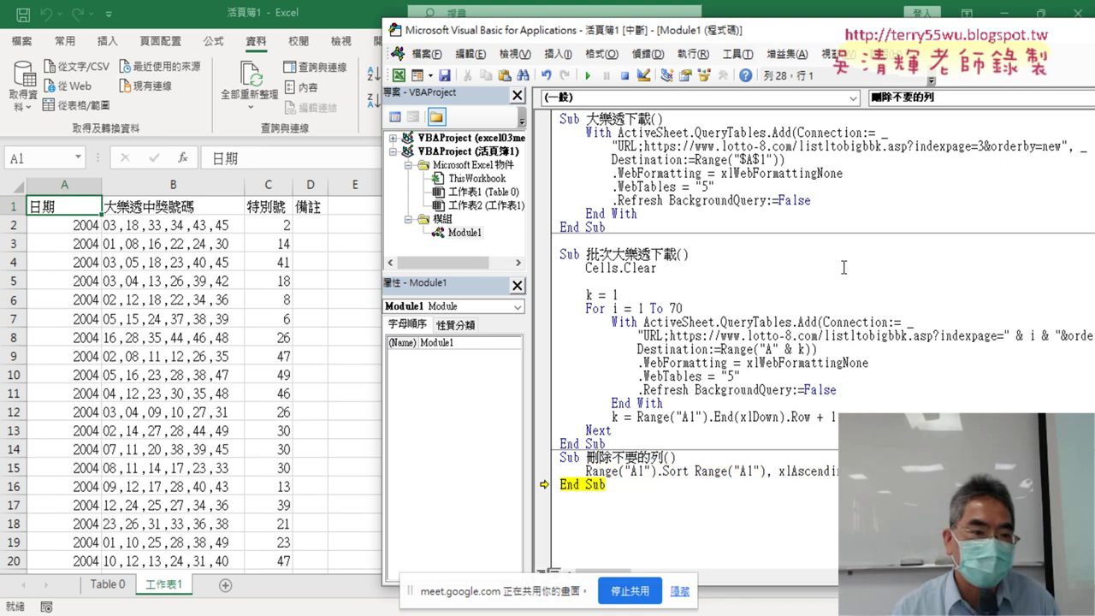
pyautogui.click(74, 208)
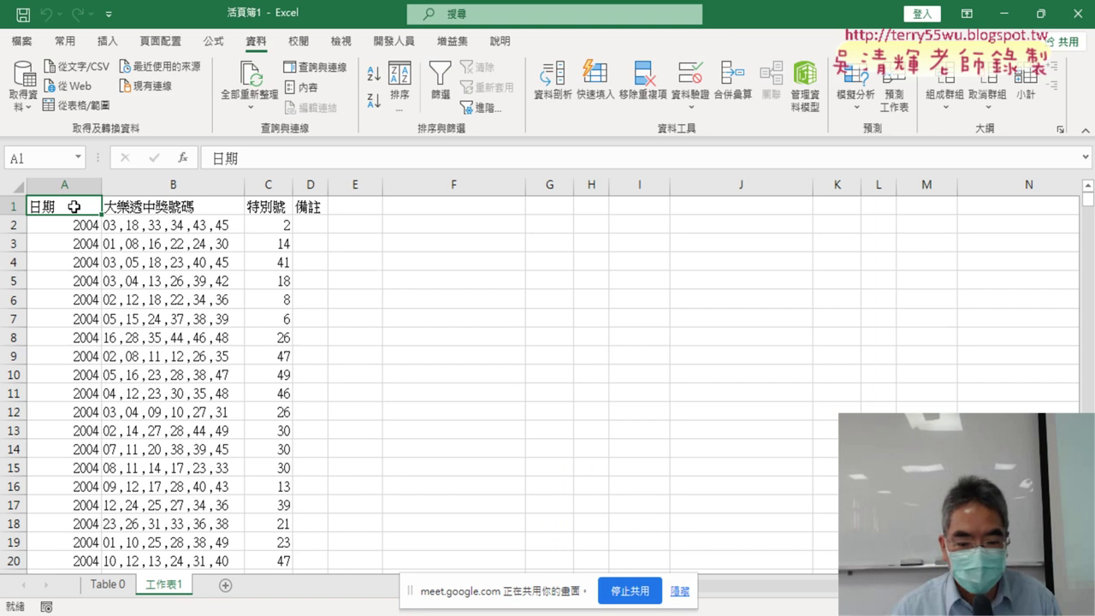
# Confirm the draws end at row 2092, with leftover date and header rows running down to row 6343.
pyautogui.click(222, 208)
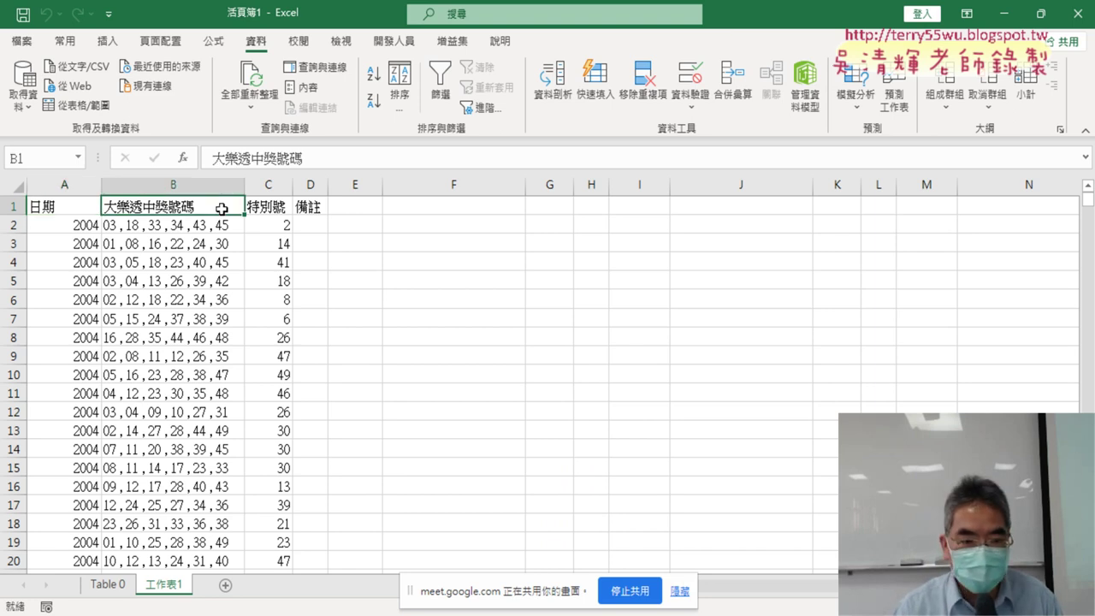
pyautogui.hotkey('ctrl', 'Down')
pyautogui.press('Down')
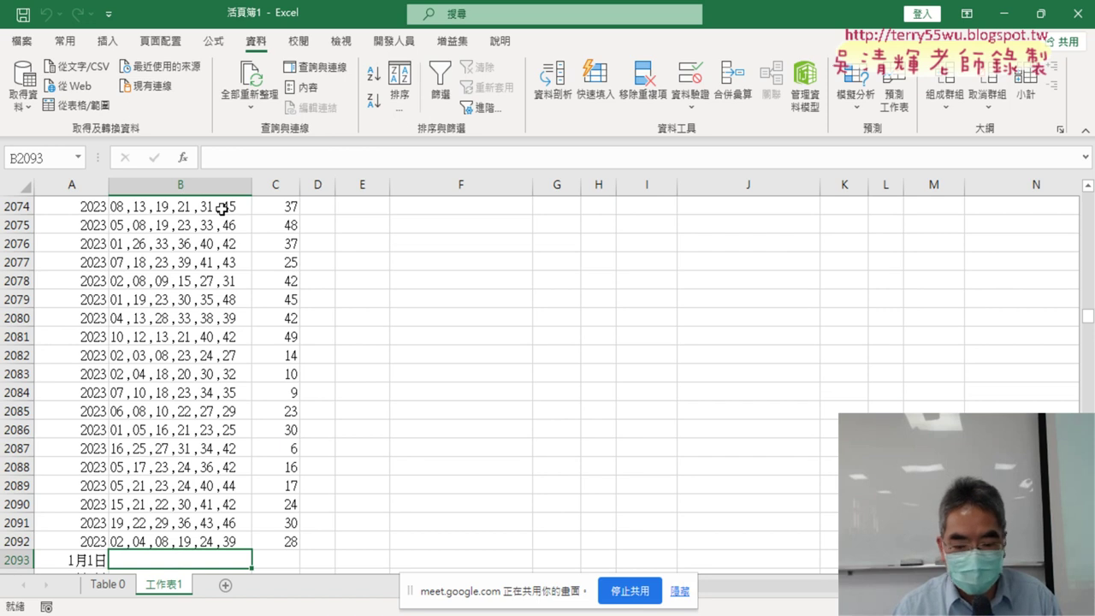
pyautogui.click(85, 560)
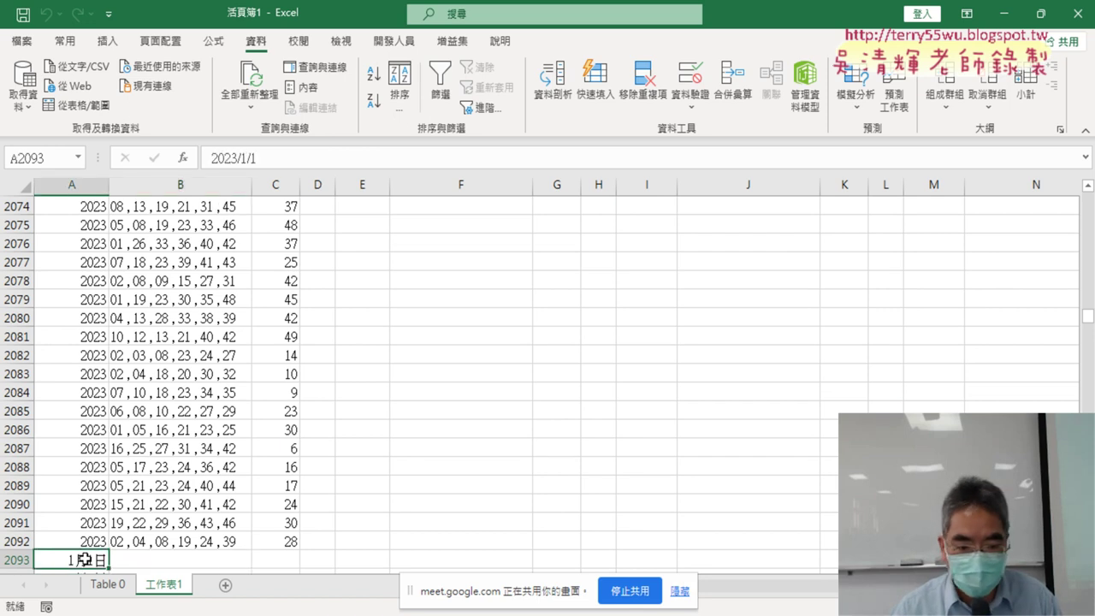
pyautogui.hotkey('ctrl', 'Down')
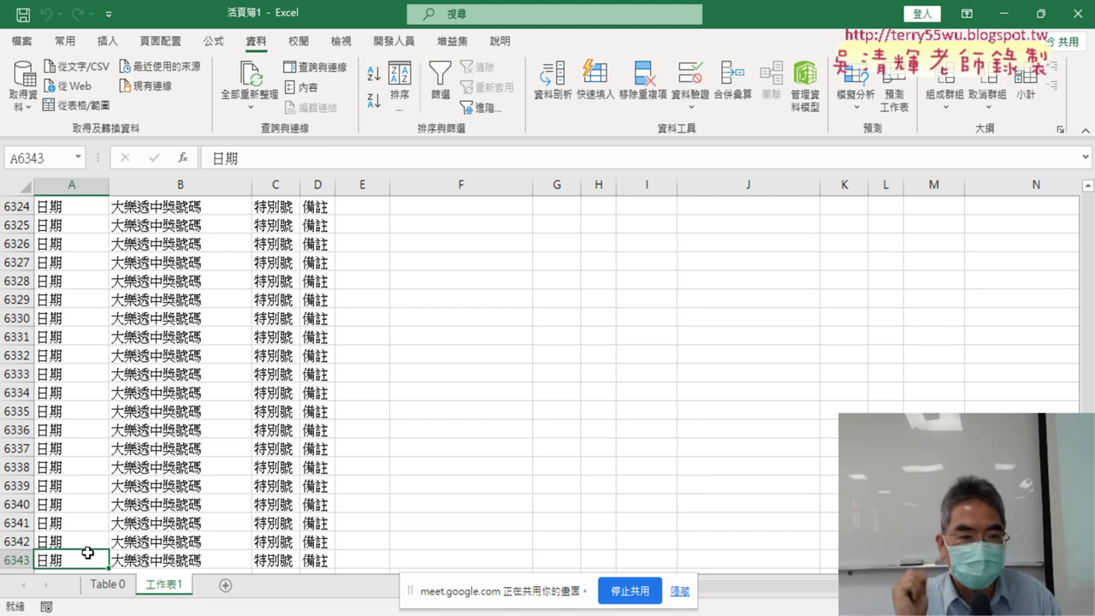
pyautogui.hotkey('ctrl', 'Up')
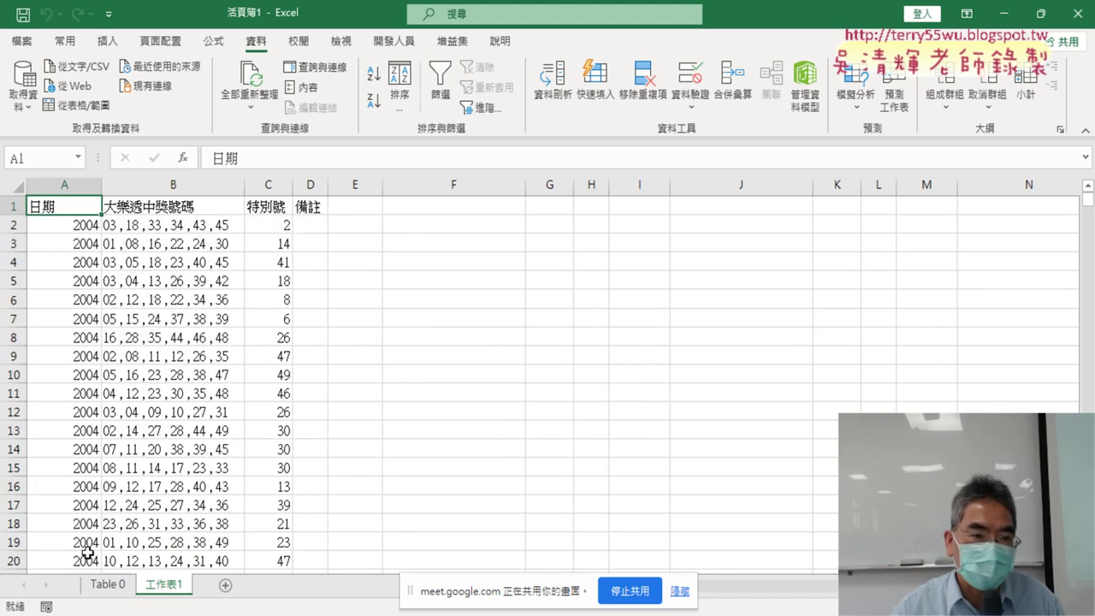
pyautogui.press('Right')
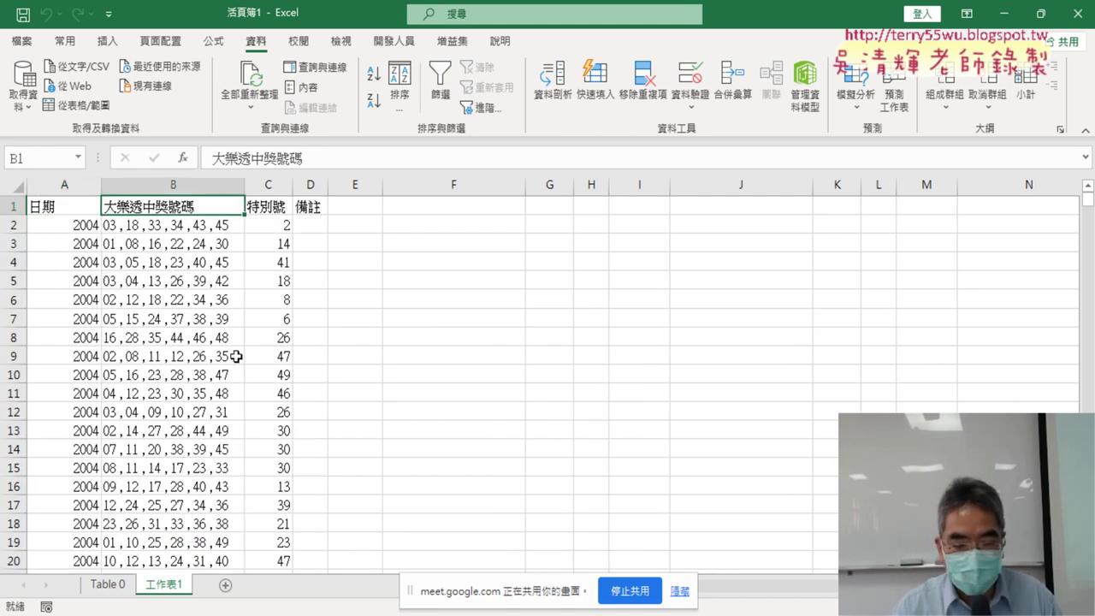
pyautogui.hotkey('ctrl', 'Down')
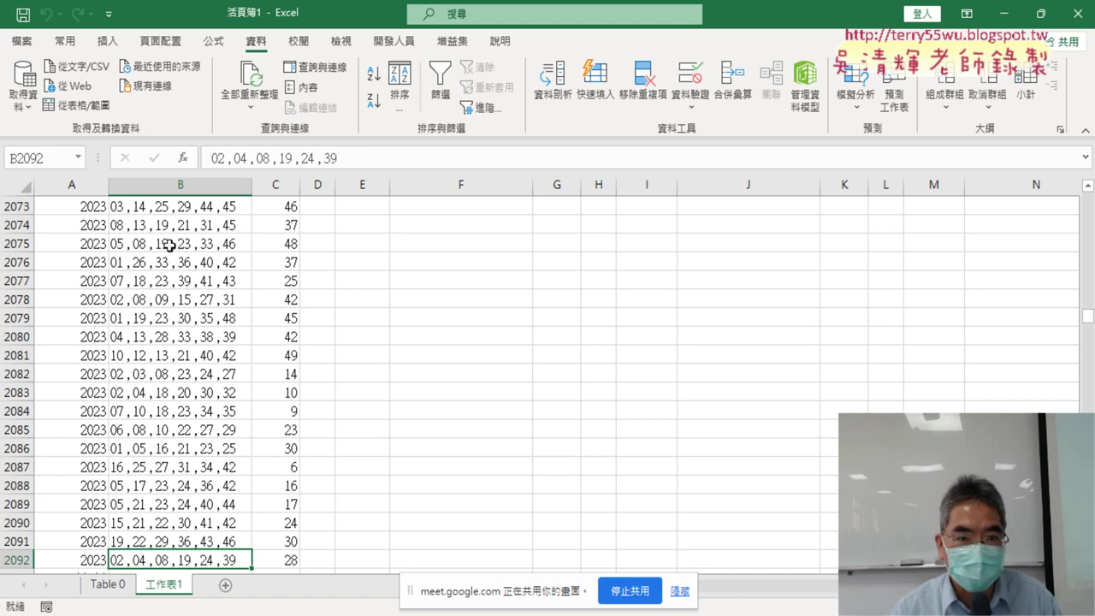
pyautogui.click(393, 40)
# Add r1 = Range("B1").End(xlDown).Row + 1, checking the first empty cell below column B.
pyautogui.click(34, 90)
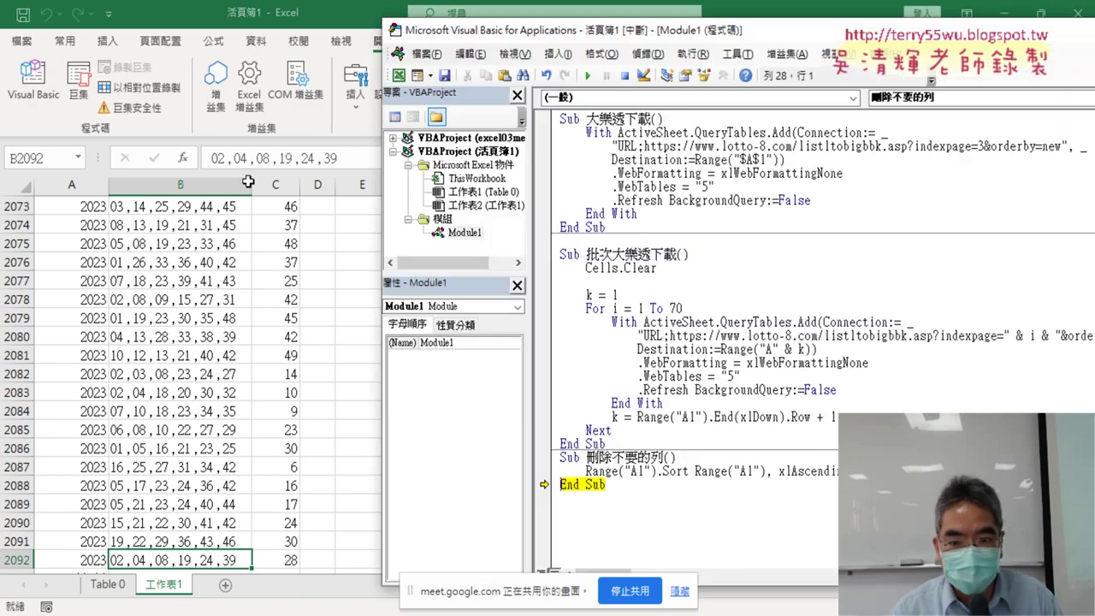
pyautogui.press('Return')
pyautogui.write('rl')
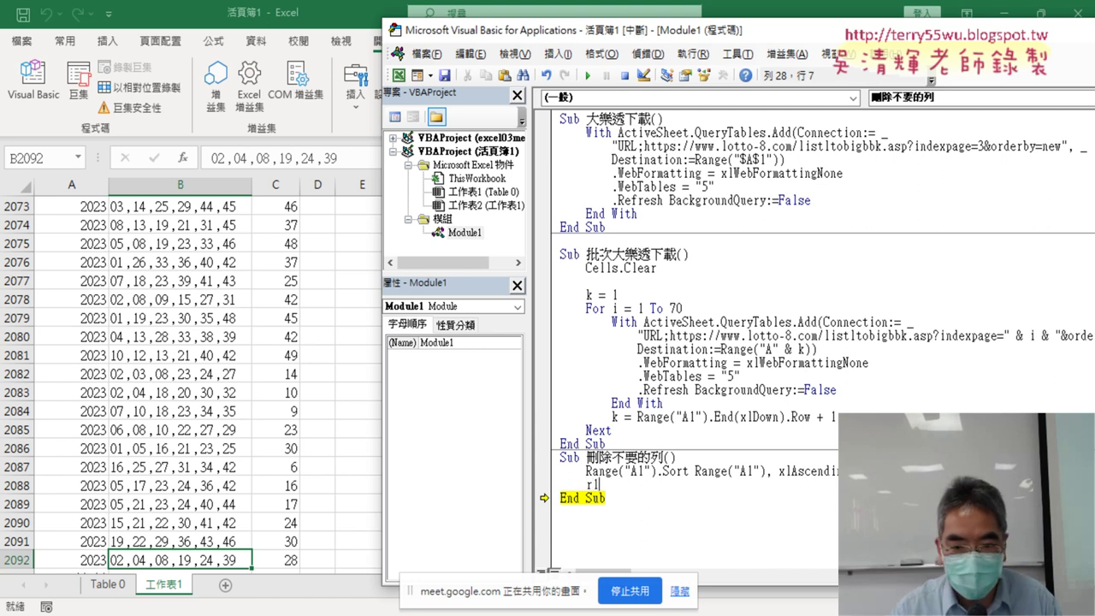
pyautogui.write('=')
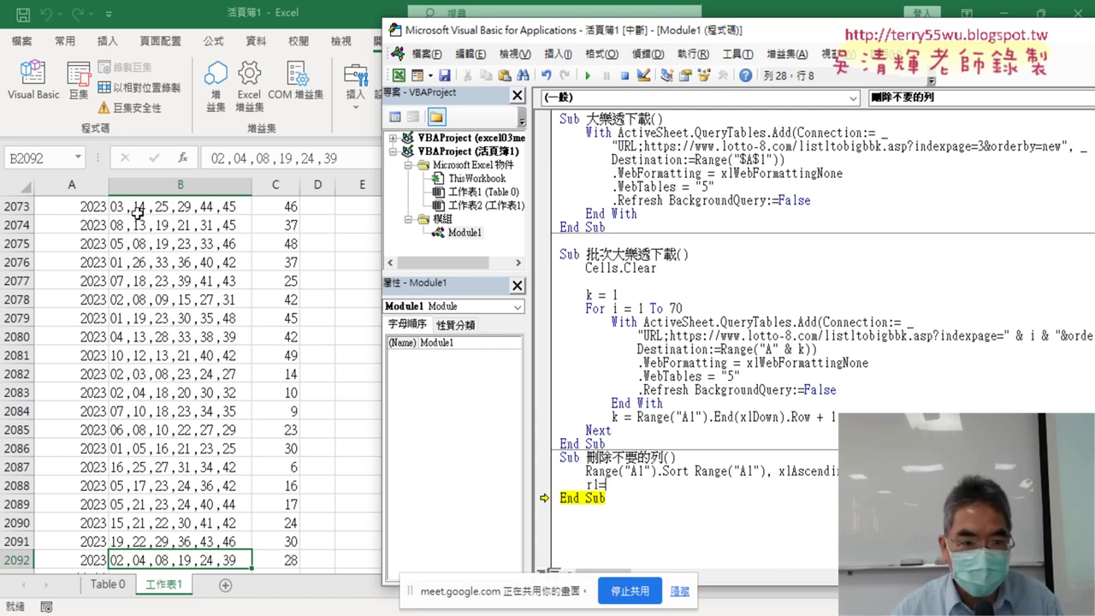
pyautogui.write('ra')
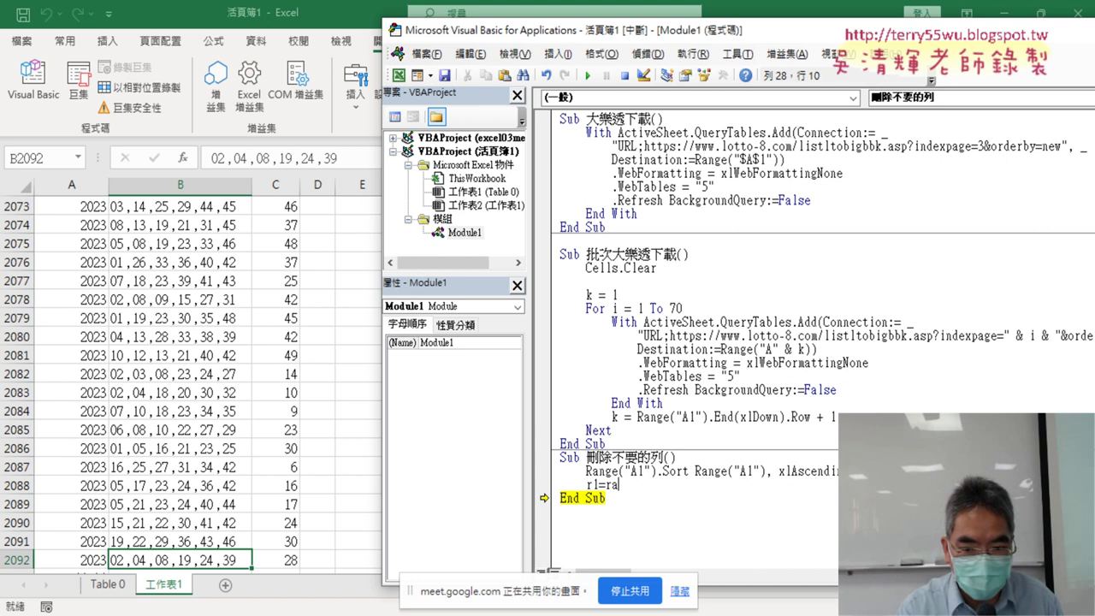
pyautogui.write('nge')
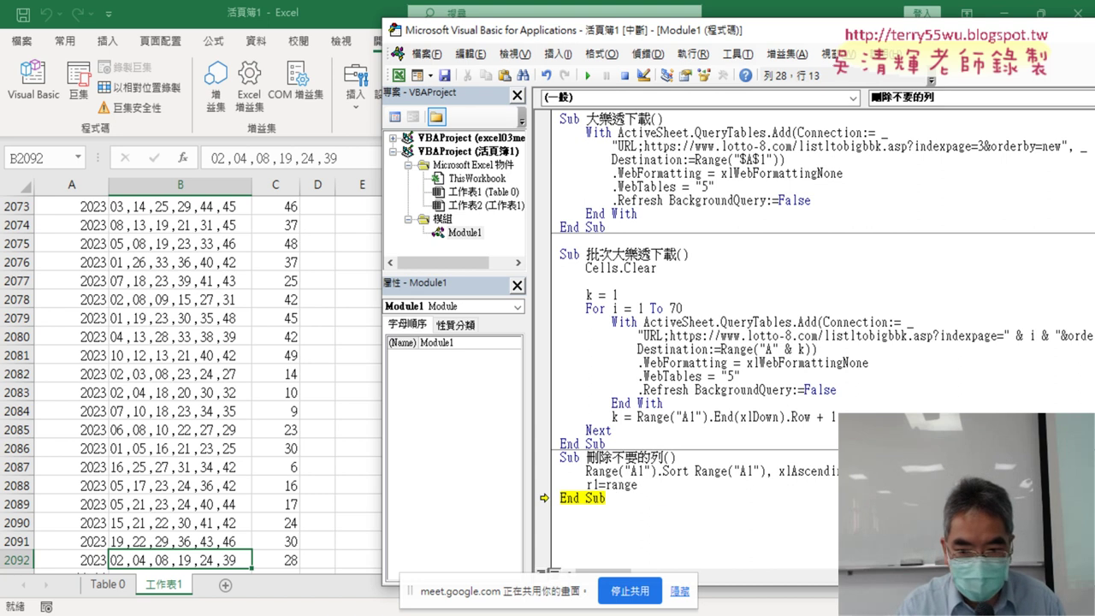
pyautogui.write('("B1"')
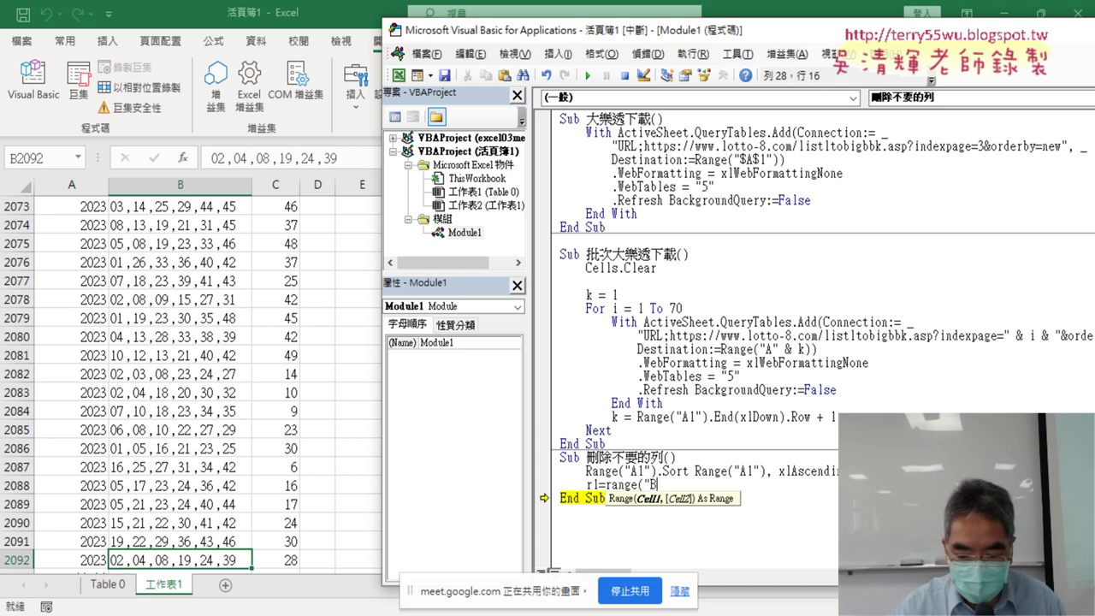
pyautogui.write(')')
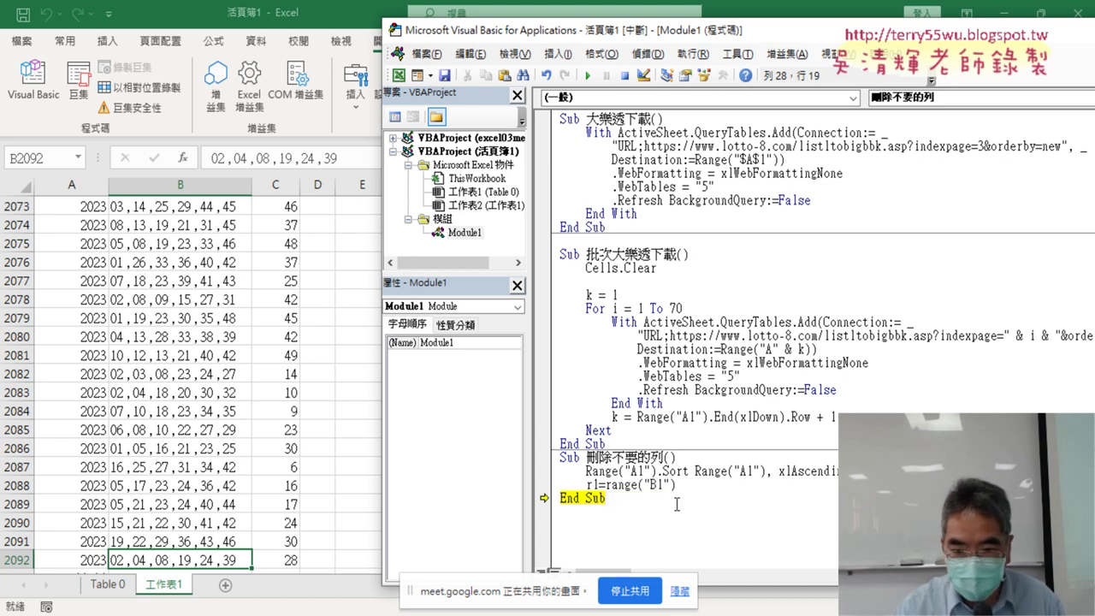
pyautogui.write('.End (')
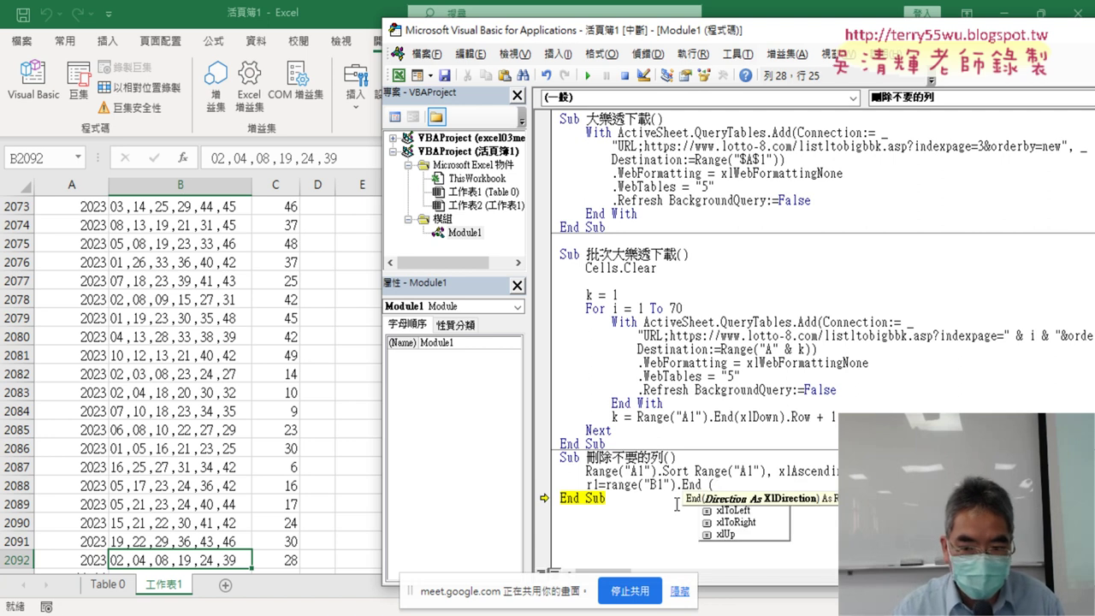
pyautogui.write('xlDown ')
pyautogui.write(')')
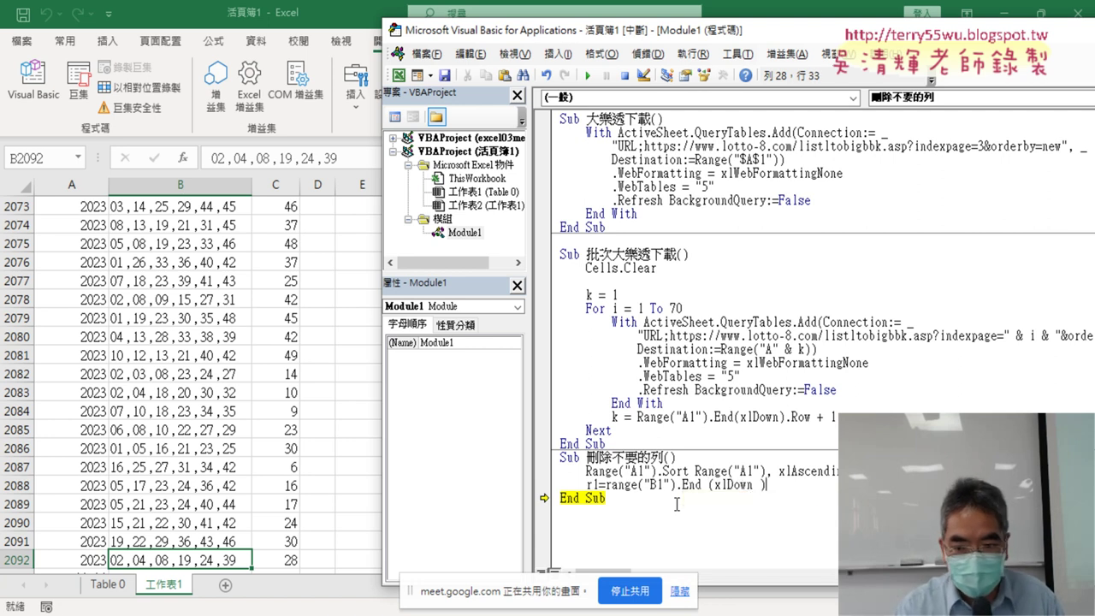
pyautogui.write('.ro')
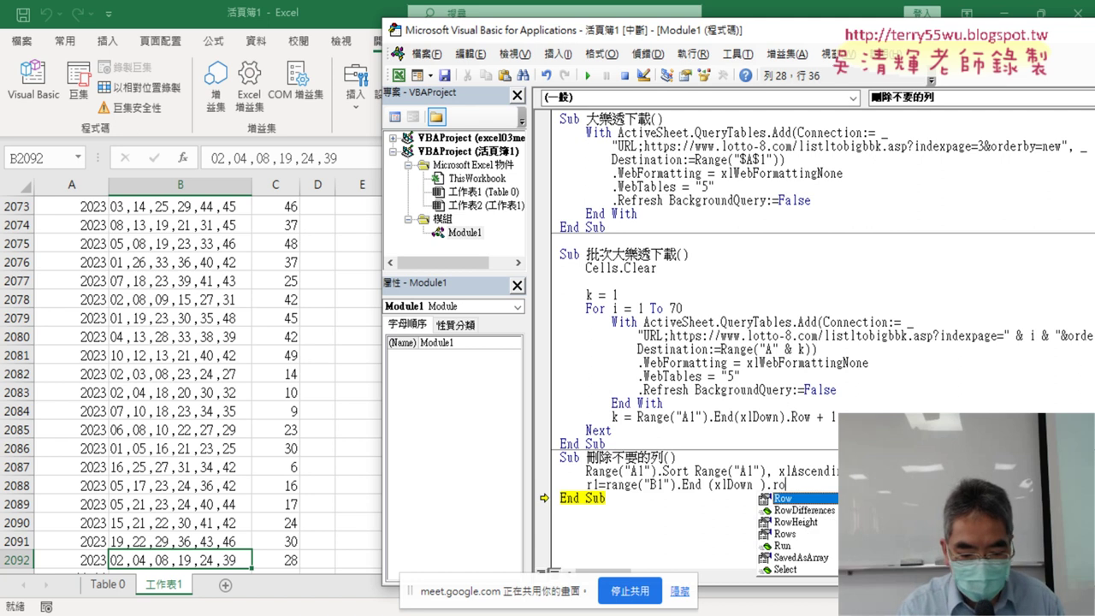
pyautogui.write('w+1')
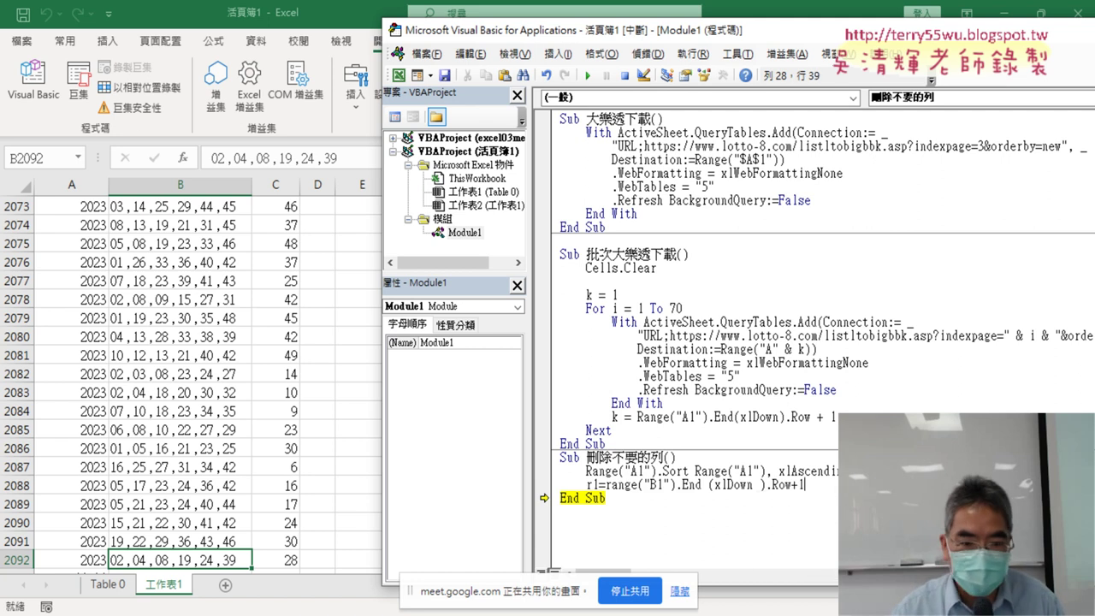
pyautogui.click(185, 560)
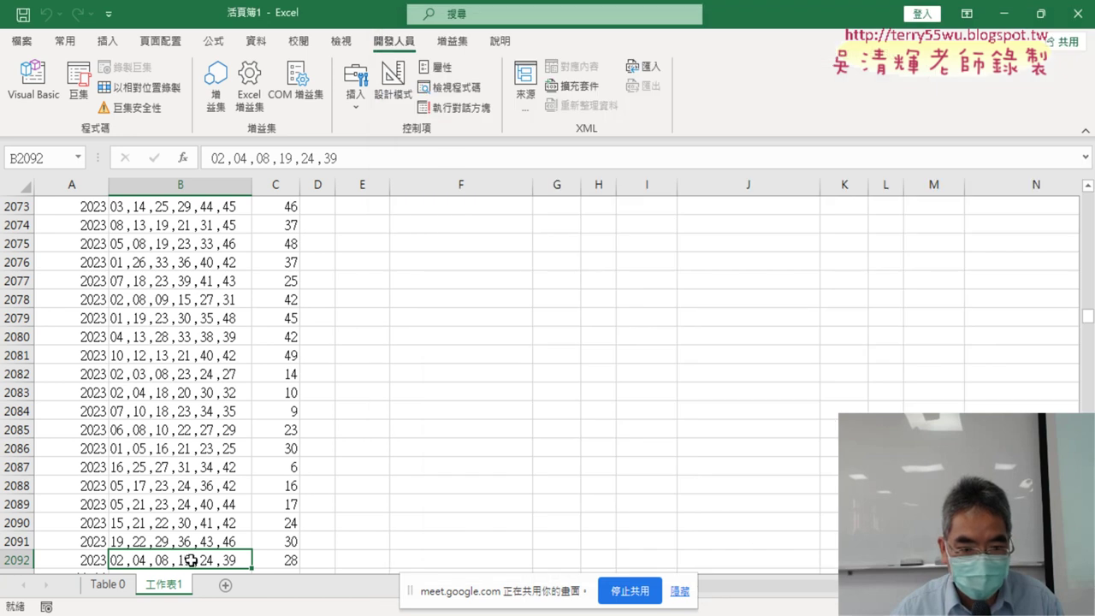
pyautogui.scroll(-1, 185, 556)
pyautogui.click(188, 523)
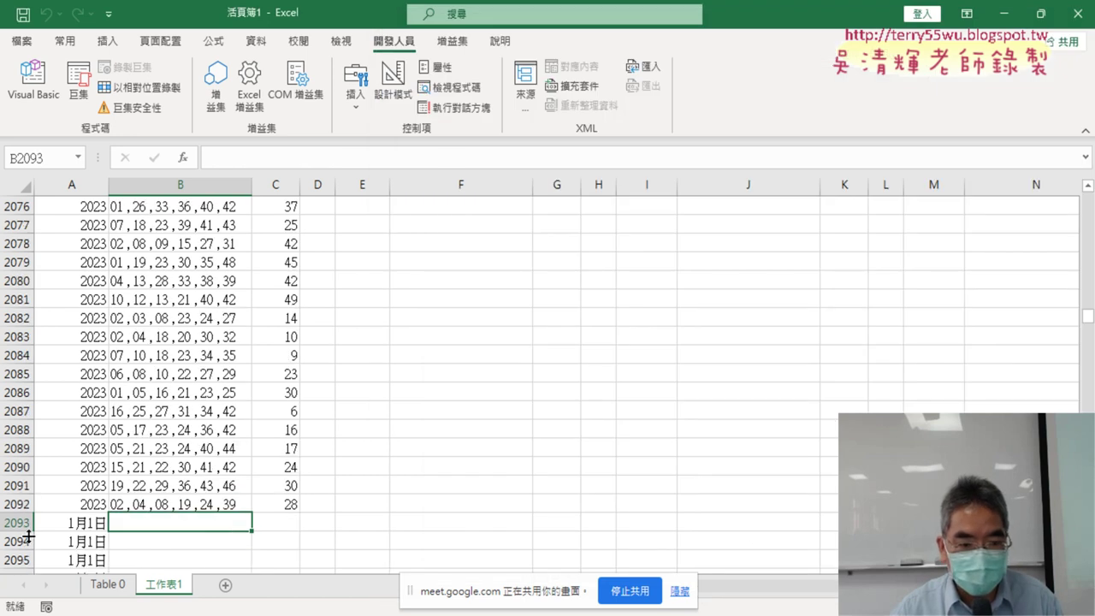
pyautogui.click(33, 82)
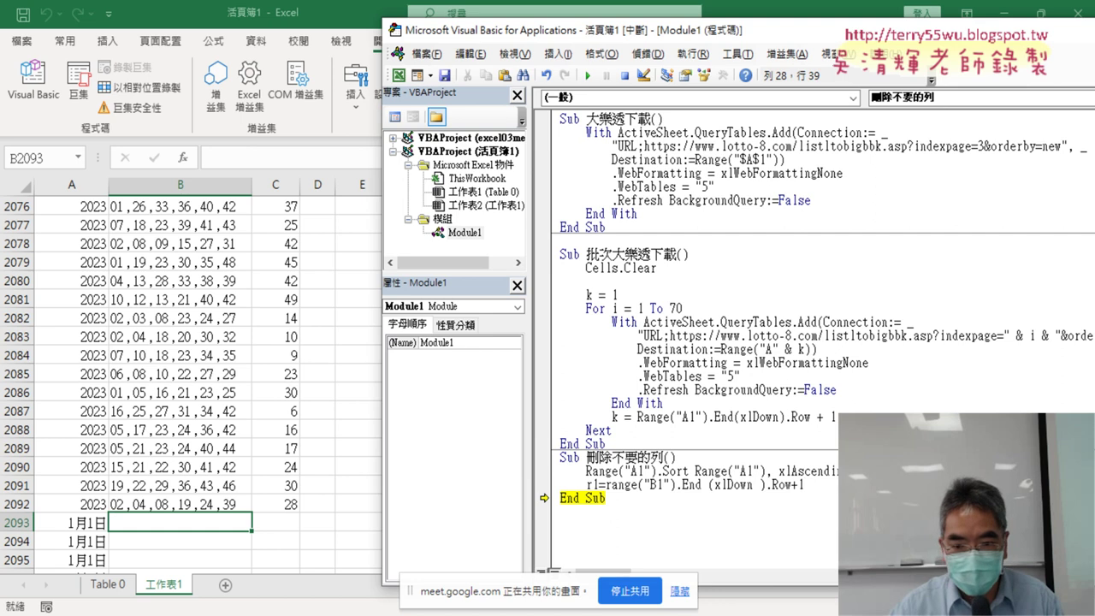
# Add r2 = Range("A1").End(xlDown).Row by copying the r1 expression and changing B to A.
pyautogui.press('Return')
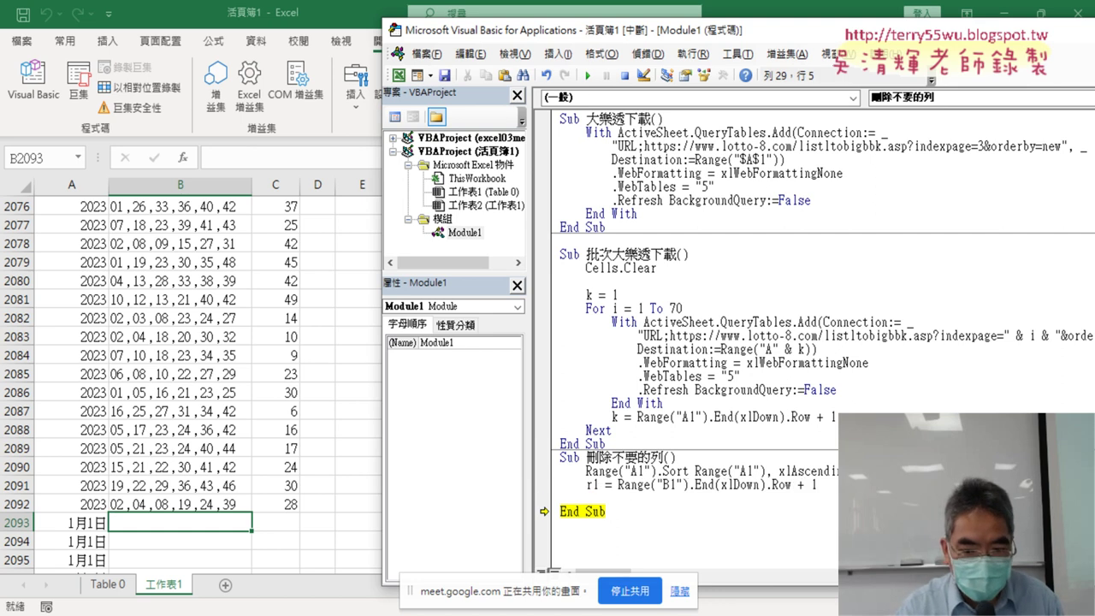
pyautogui.write('r2')
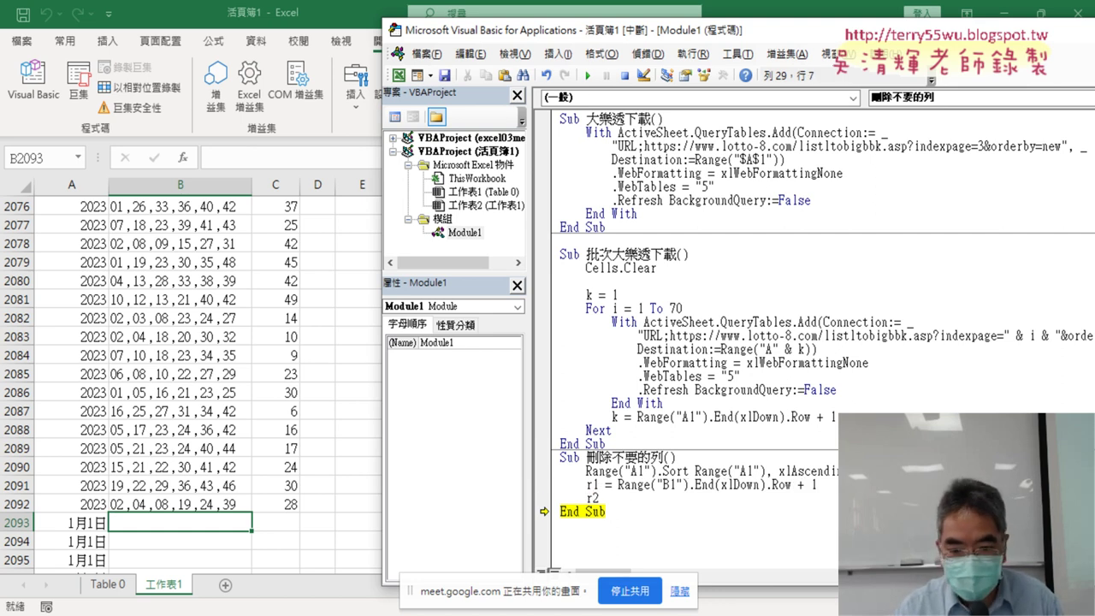
pyautogui.write('=')
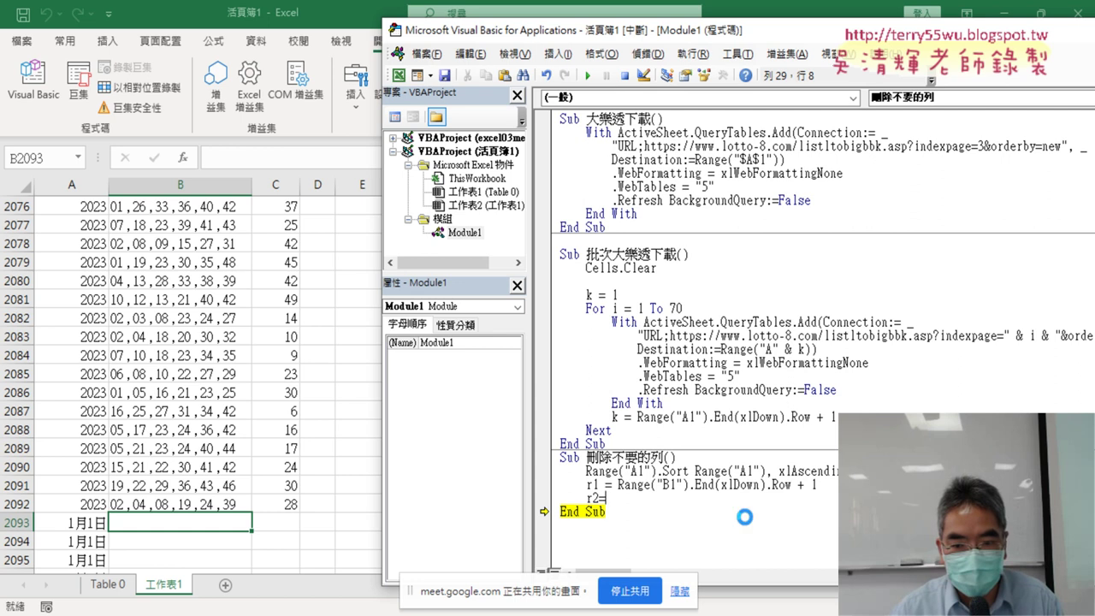
pyautogui.click(579, 436)
pyautogui.click(546, 385)
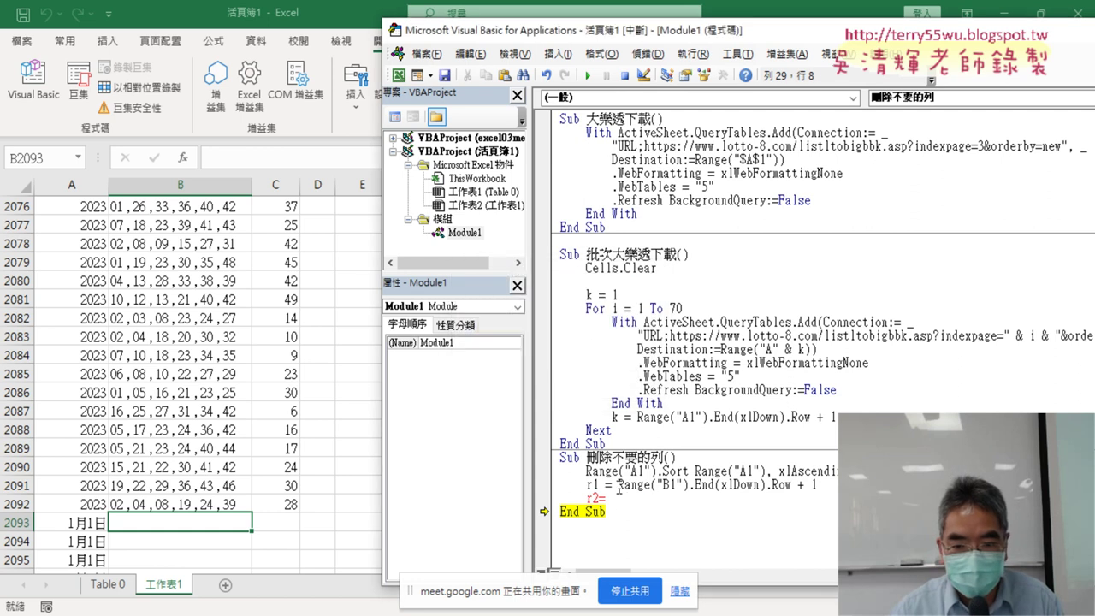
pyautogui.moveTo(617, 484); pyautogui.dragTo(792, 485)
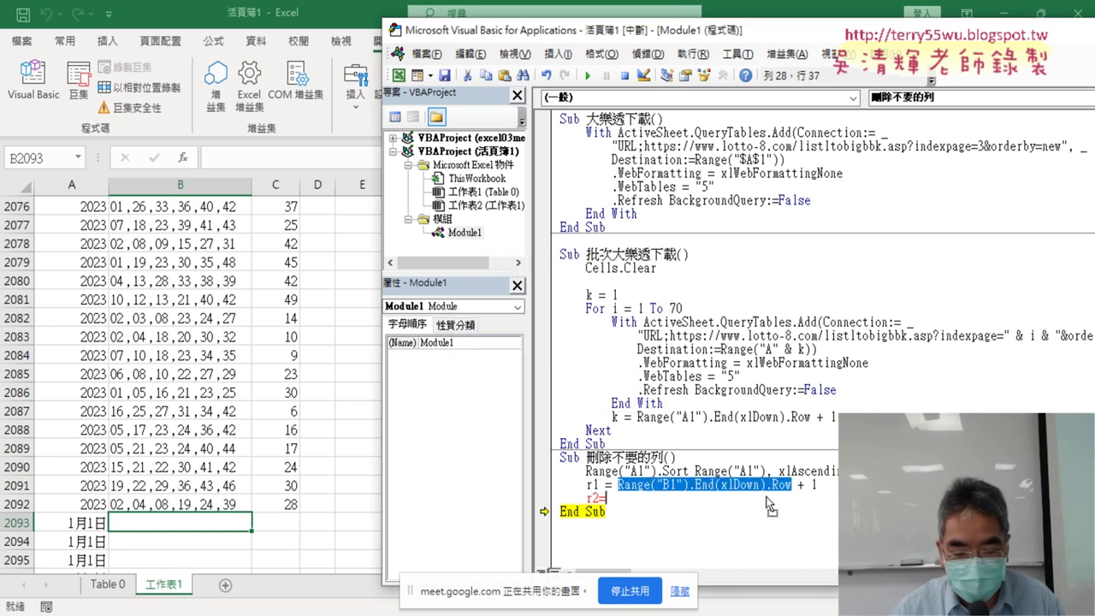
pyautogui.moveTo(767, 504); pyautogui.dragTo(769, 504)
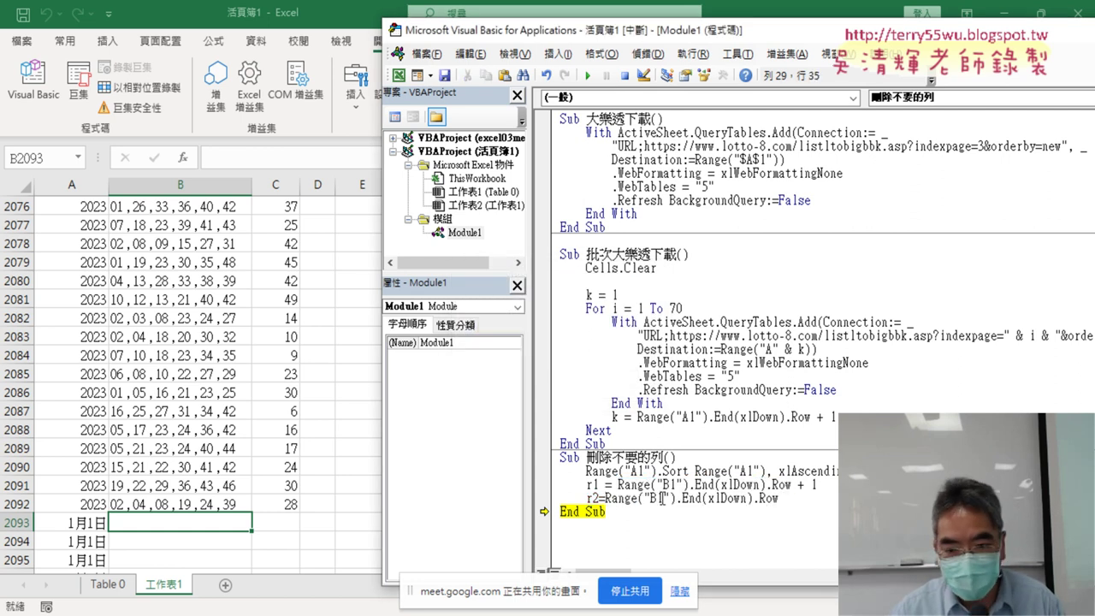
pyautogui.moveTo(661, 498); pyautogui.dragTo(653, 497)
pyautogui.write('A')
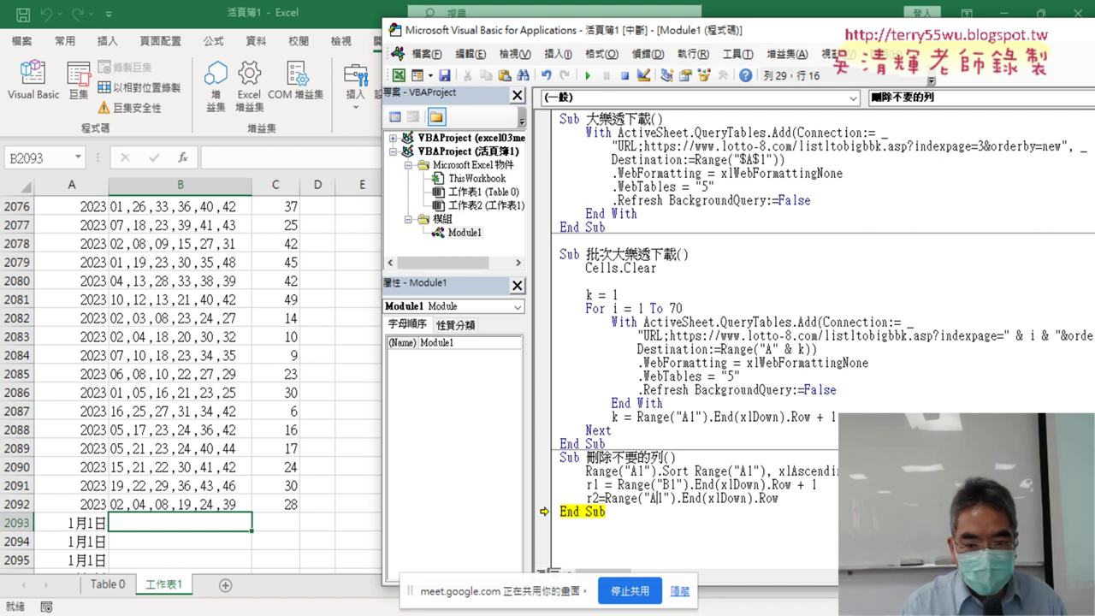
pyautogui.press('Up')
pyautogui.press('Up')
pyautogui.press('Up')
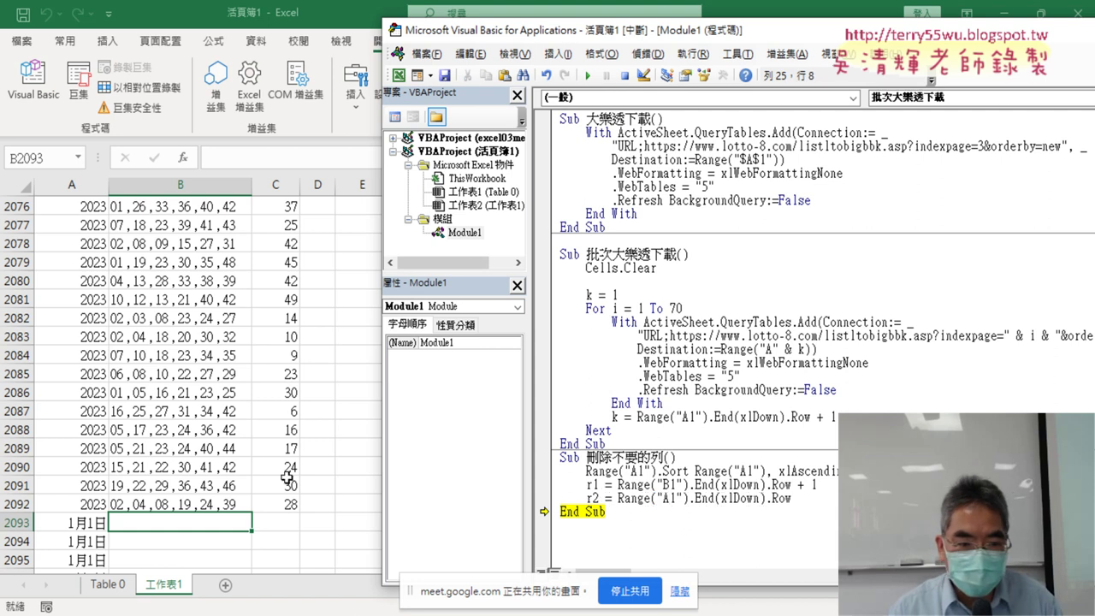
# Verify column A's last filled row in the sheet, then add a blank line after the r2 line.
pyautogui.click(80, 501)
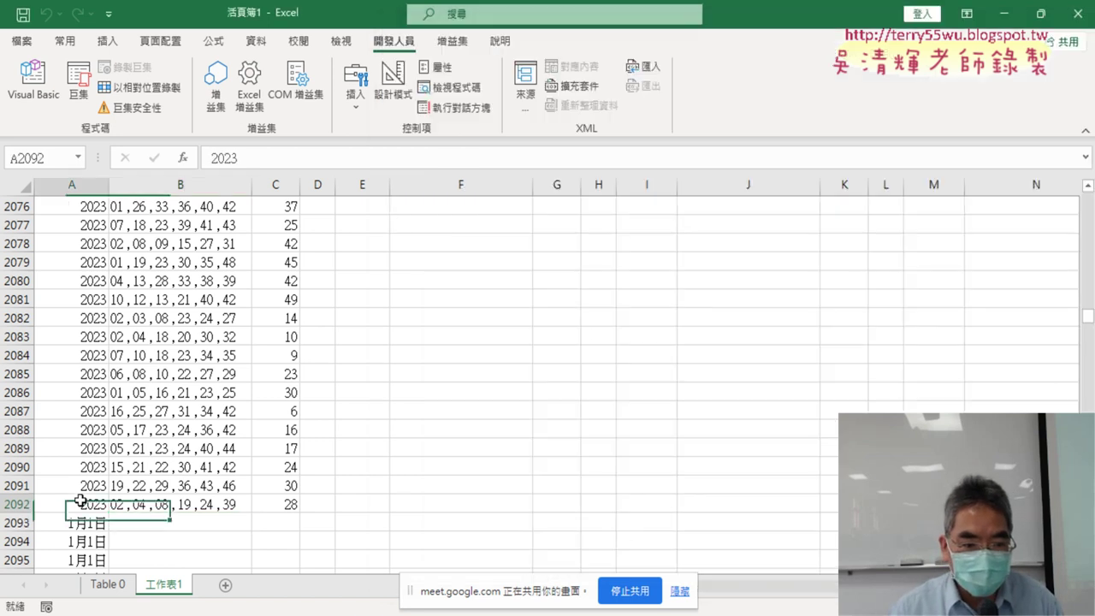
pyautogui.hotkey('ctrl', 'Down')
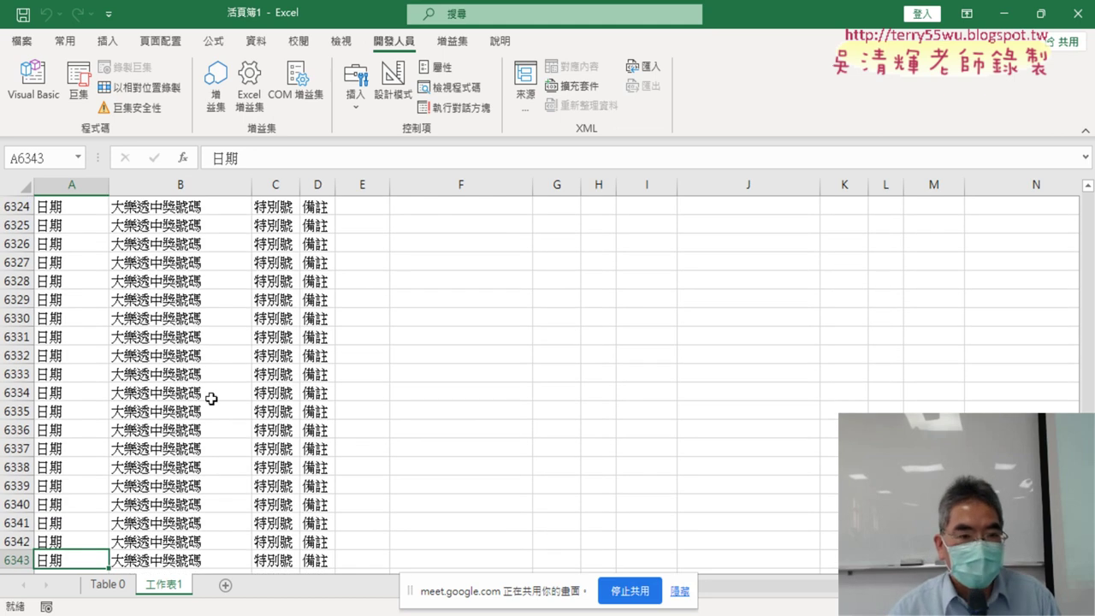
pyautogui.click(33, 81)
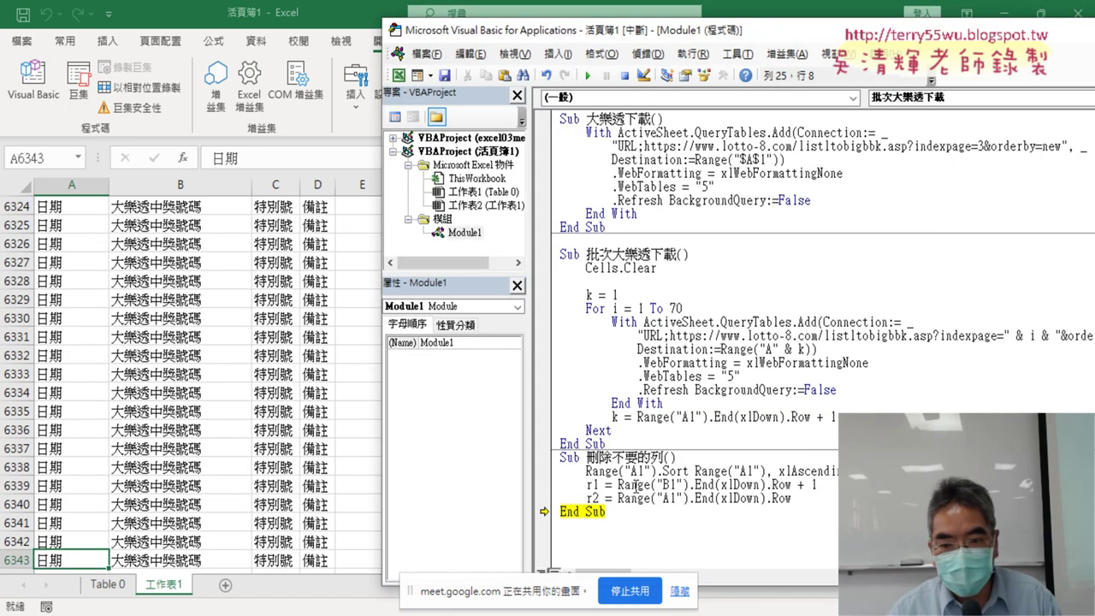
pyautogui.moveTo(598, 484); pyautogui.dragTo(587, 498)
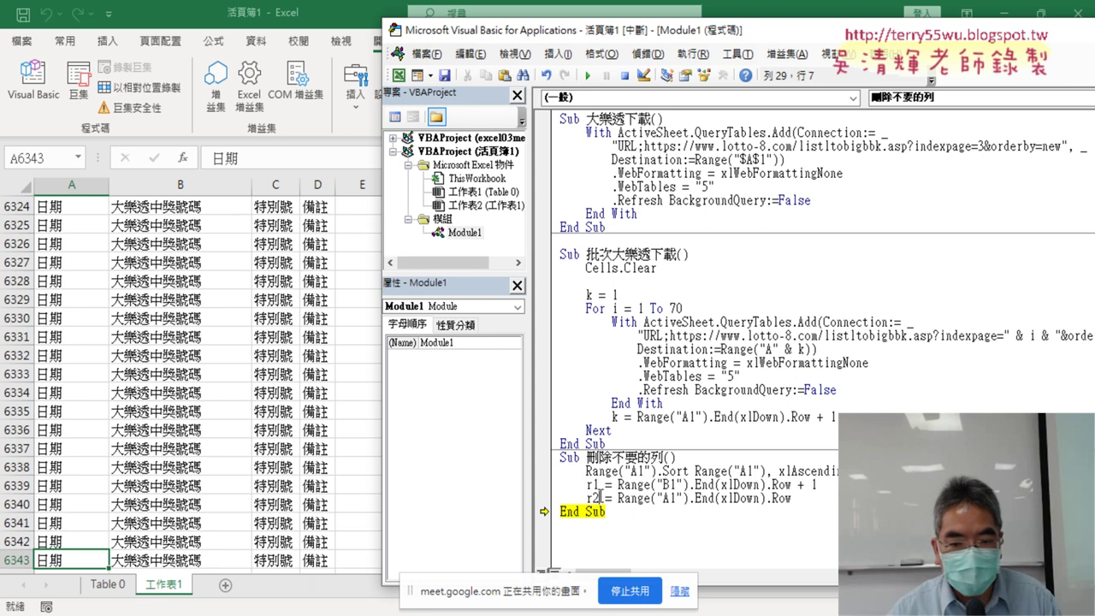
pyautogui.click(815, 500)
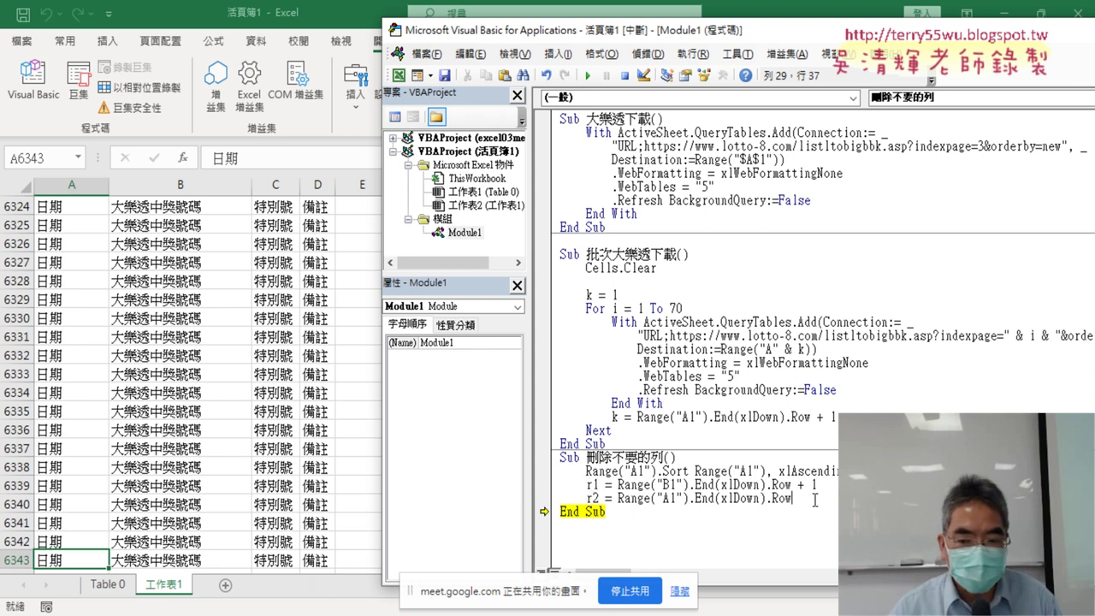
pyautogui.press('Return')
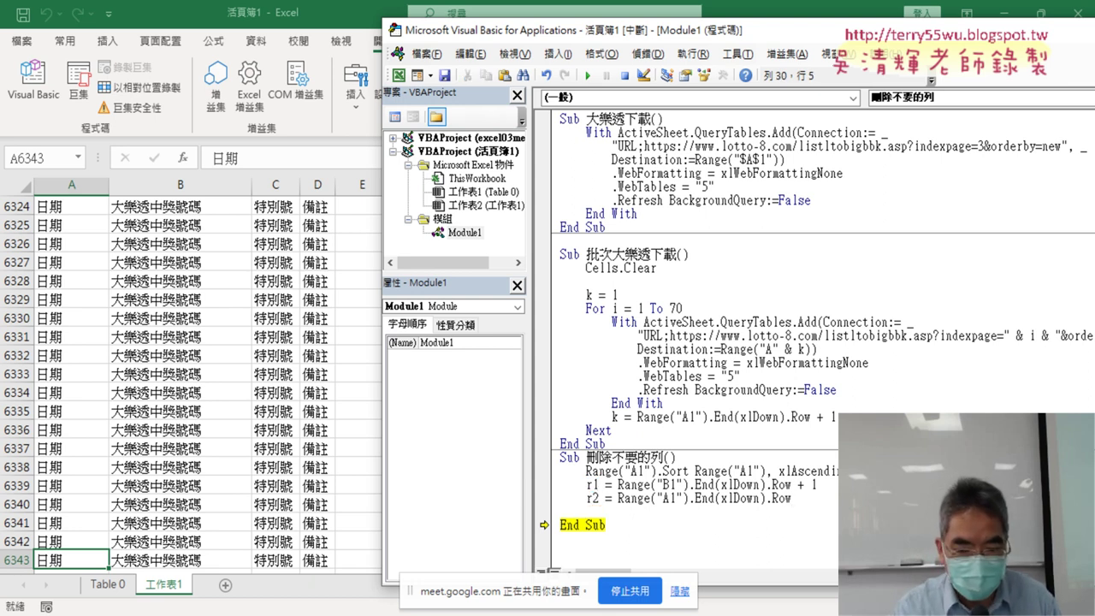
# Type Rows(r1 & ":" & r2).Delete as the macro's final line.
pyautogui.write('rows')
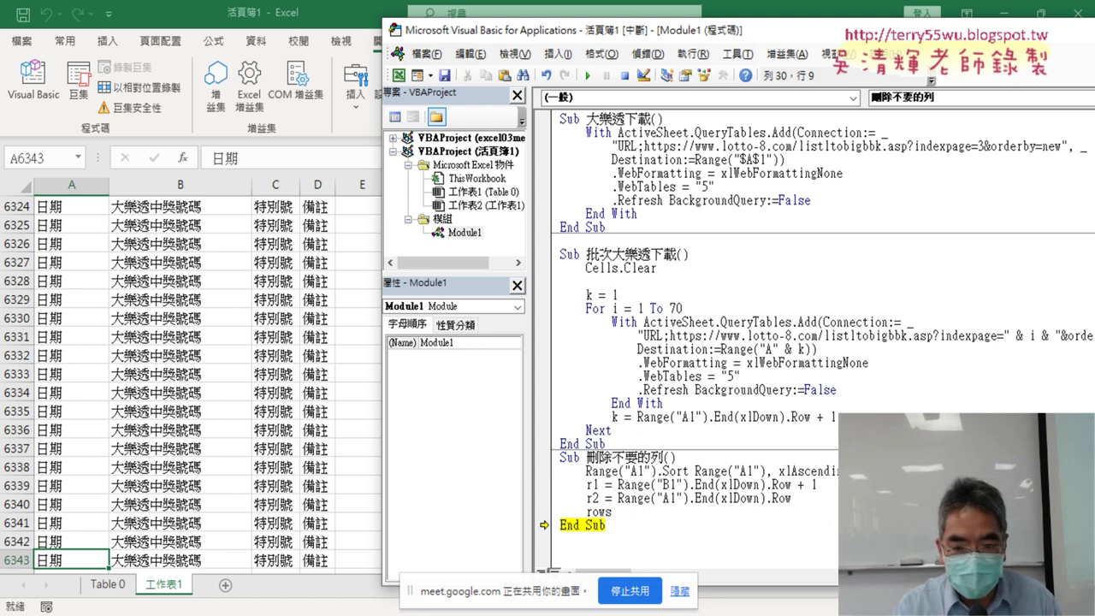
pyautogui.write('(r1')
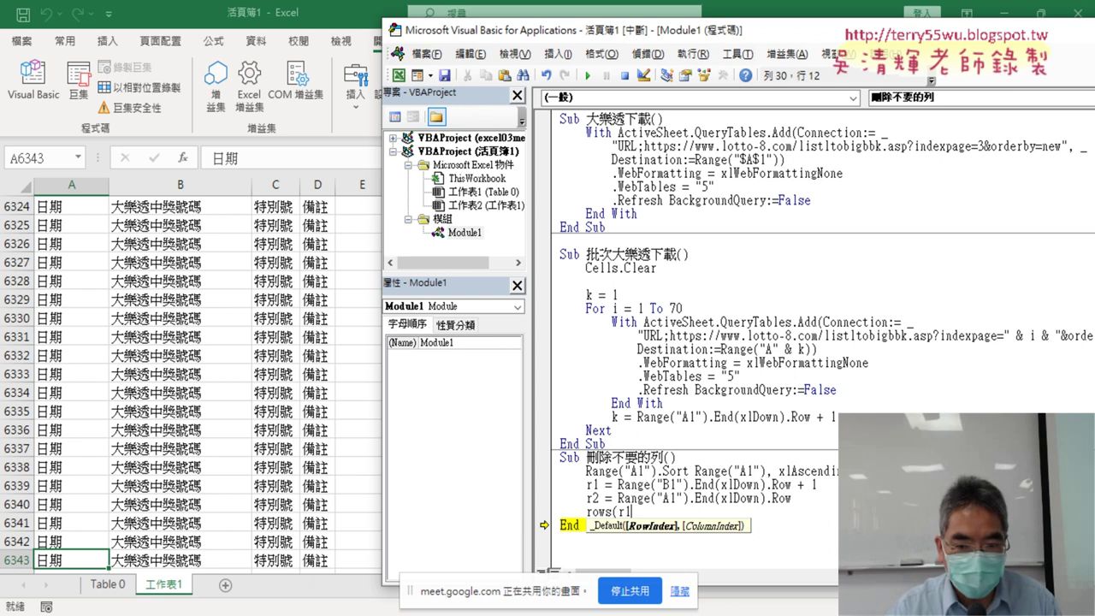
pyautogui.write(' &')
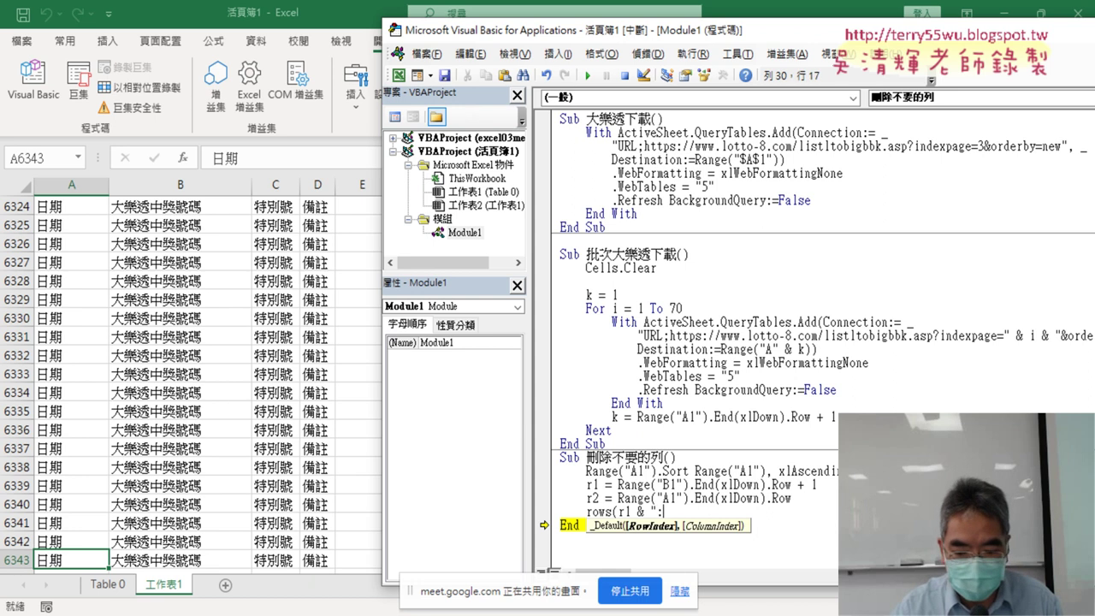
pyautogui.write(' ":"')
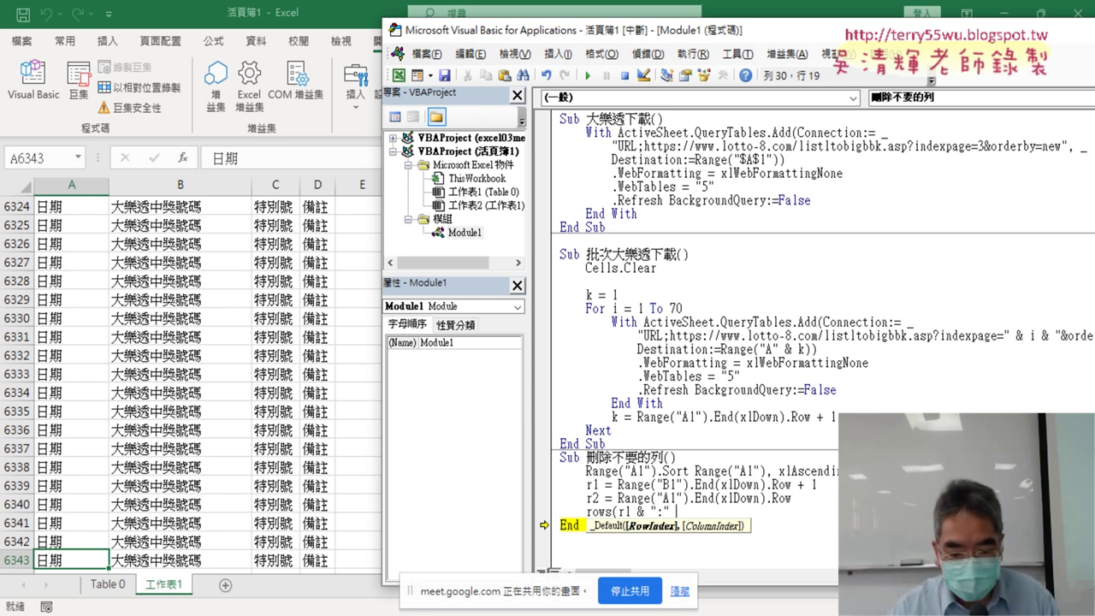
pyautogui.write(' &')
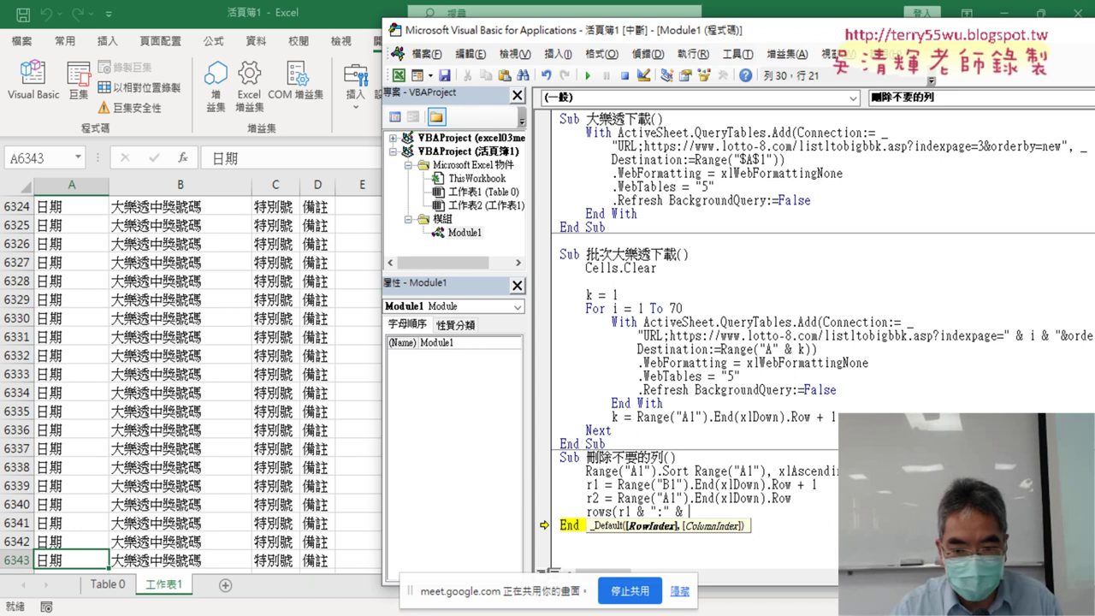
pyautogui.write(' r2')
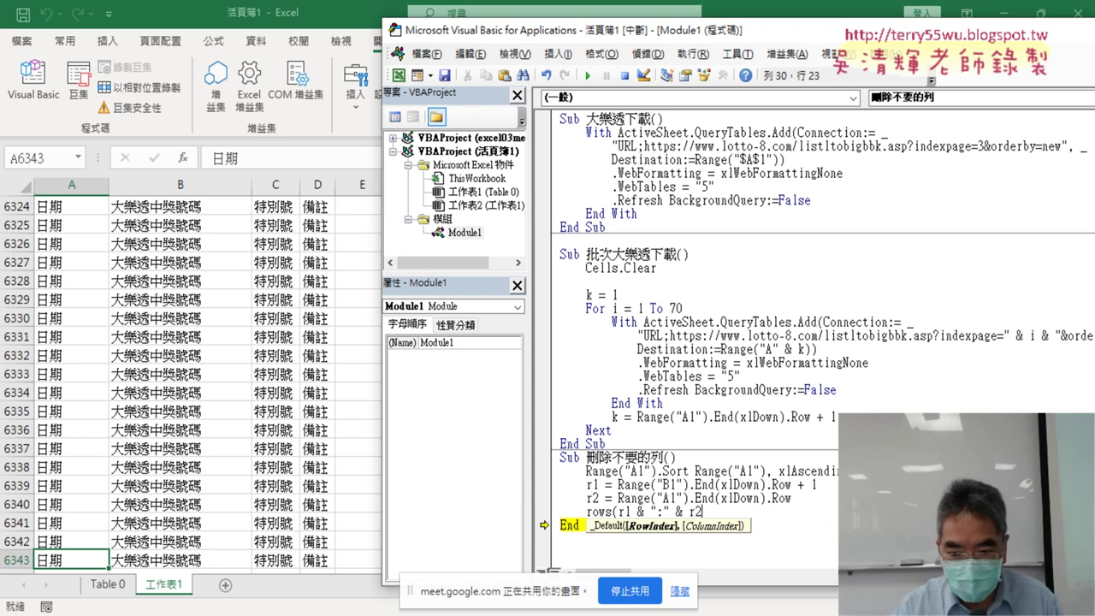
pyautogui.write(').')
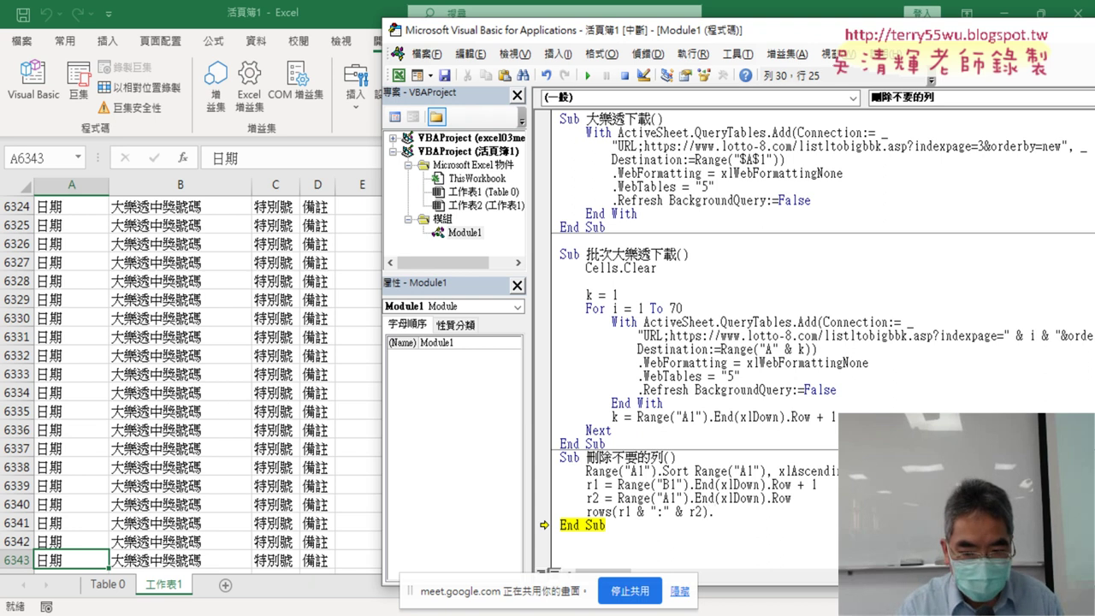
pyautogui.write('delet')
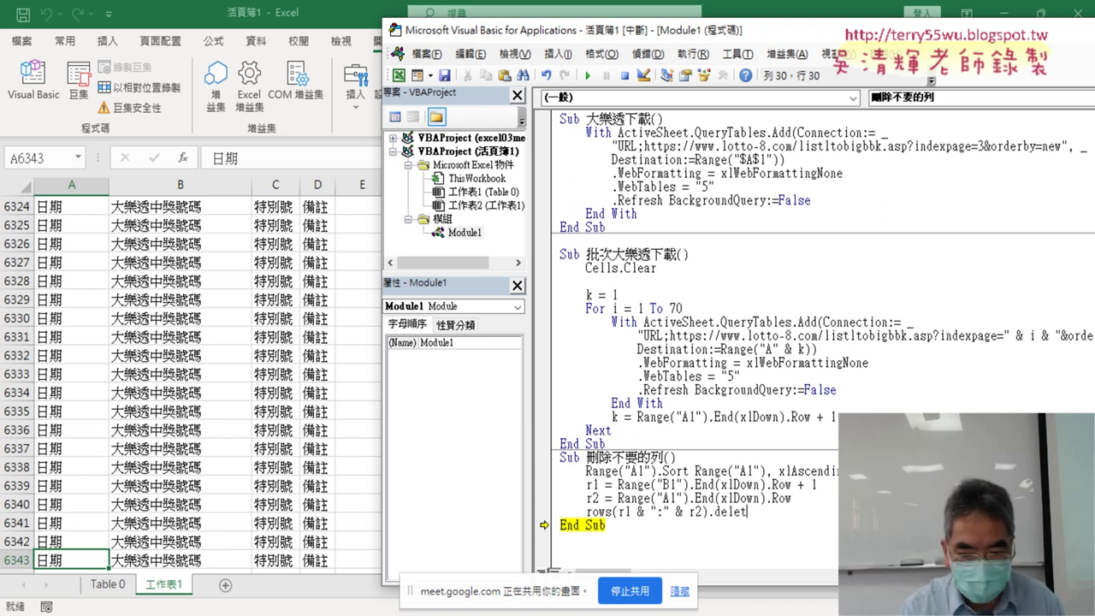
pyautogui.write('e')
pyautogui.click(824, 558)
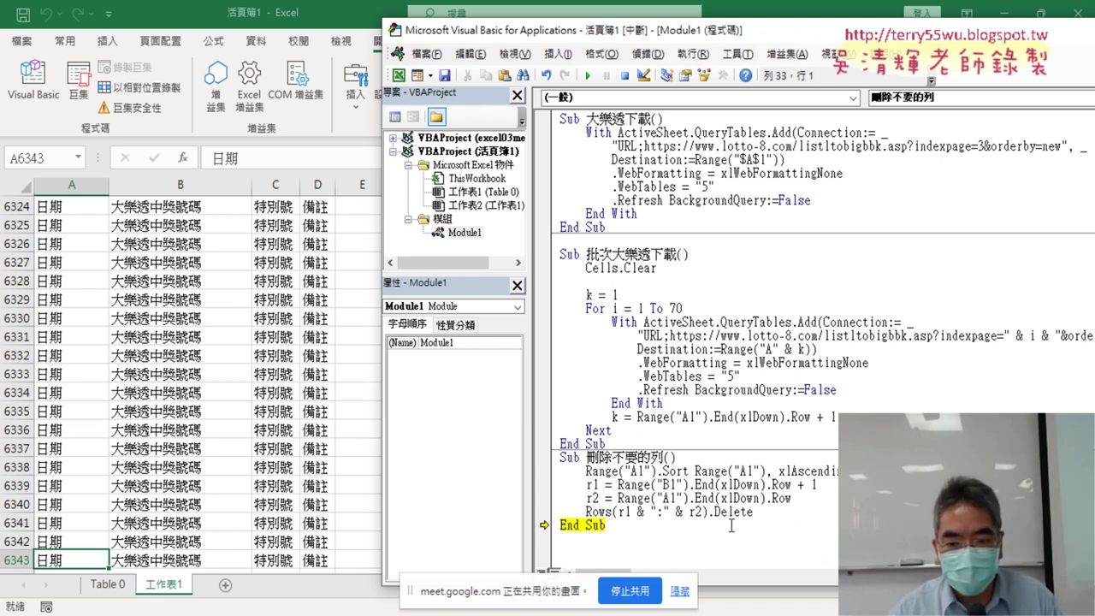
# Move execution back to the r1 line and step with F8 through r1, r2 and the Delete line.
pyautogui.moveTo(549, 529); pyautogui.dragTo(547, 485)
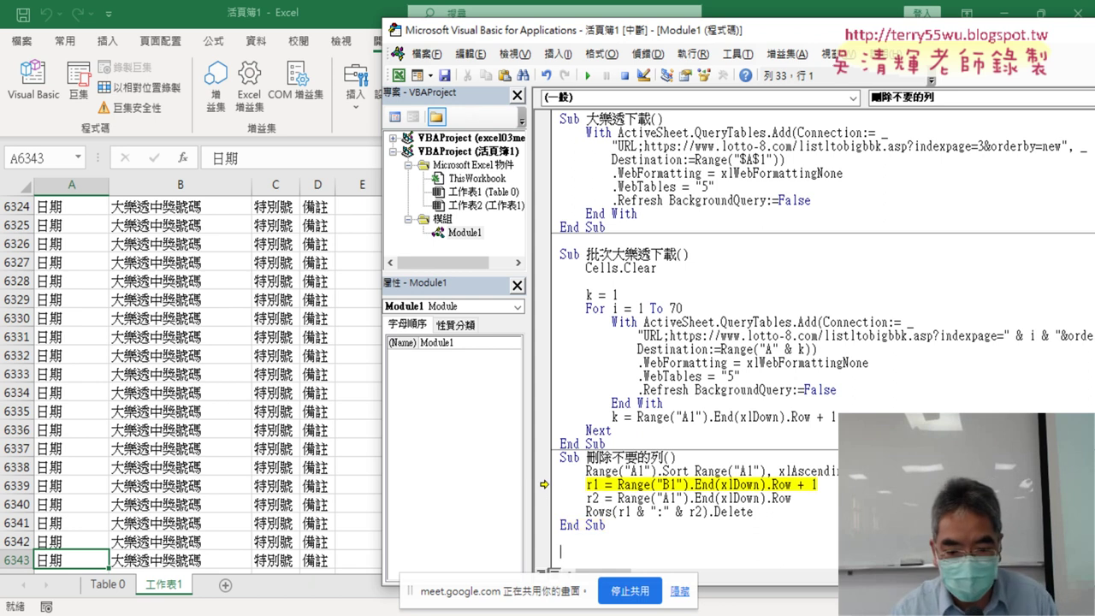
pyautogui.press('F8')
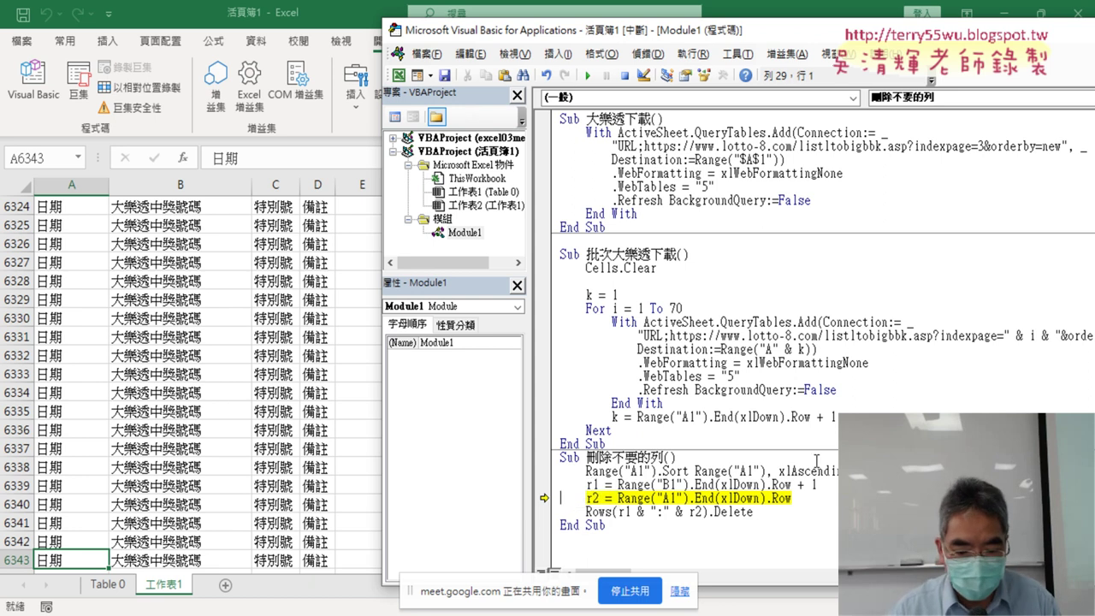
pyautogui.press('F8')
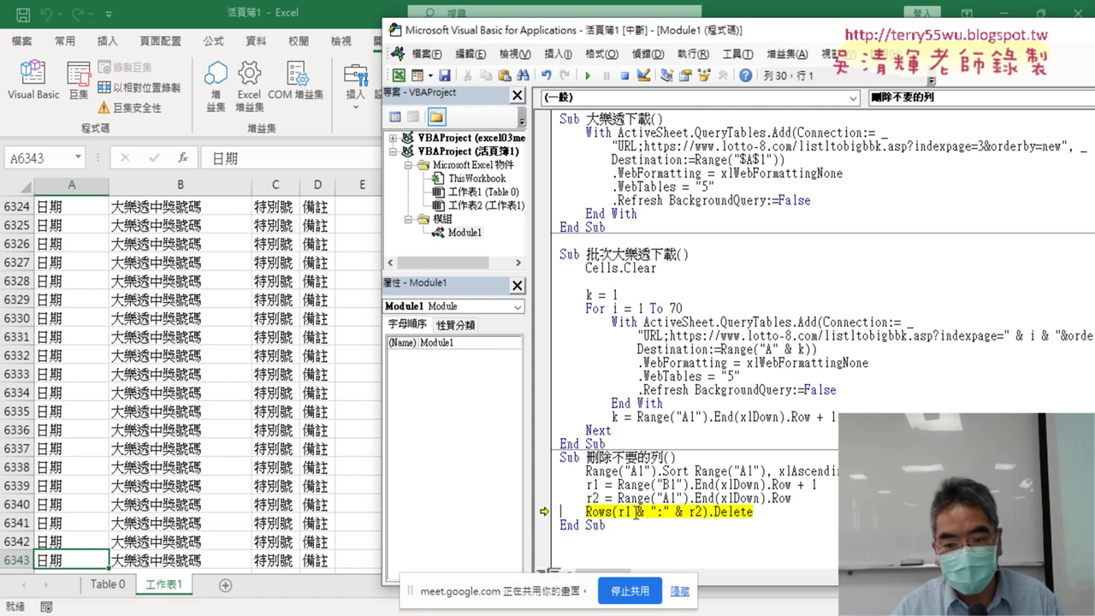
pyautogui.moveTo(633, 512); pyautogui.dragTo(688, 511)
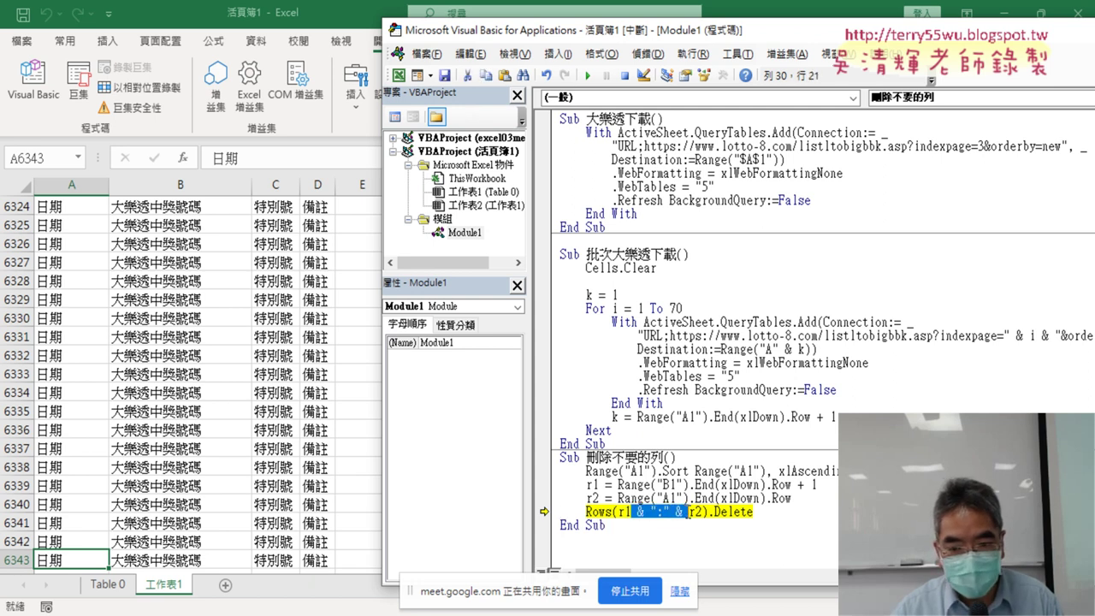
pyautogui.click(701, 512)
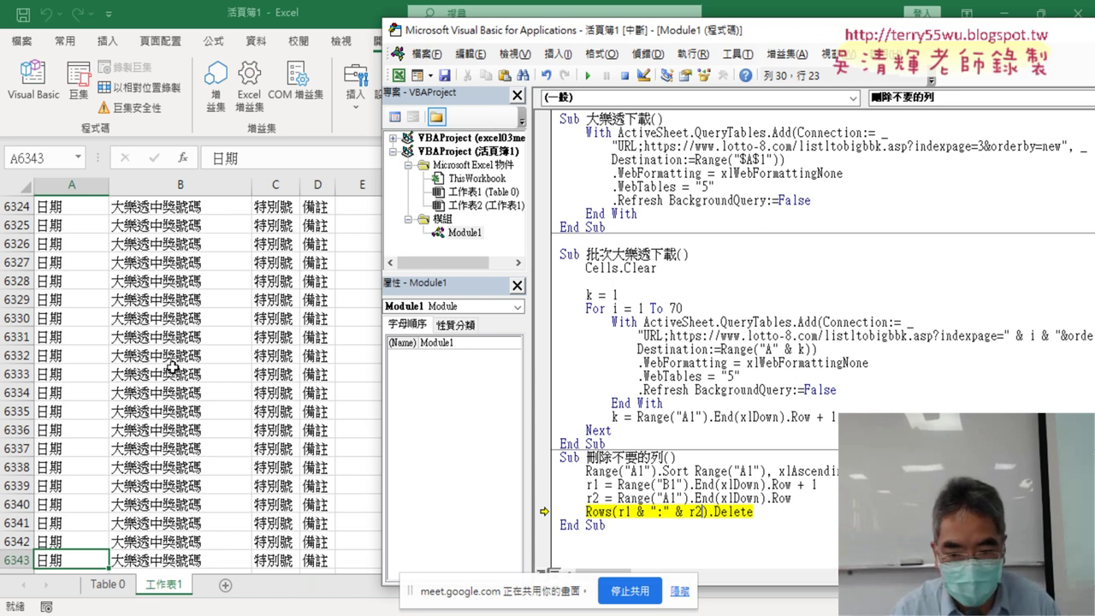
pyautogui.press('F8')
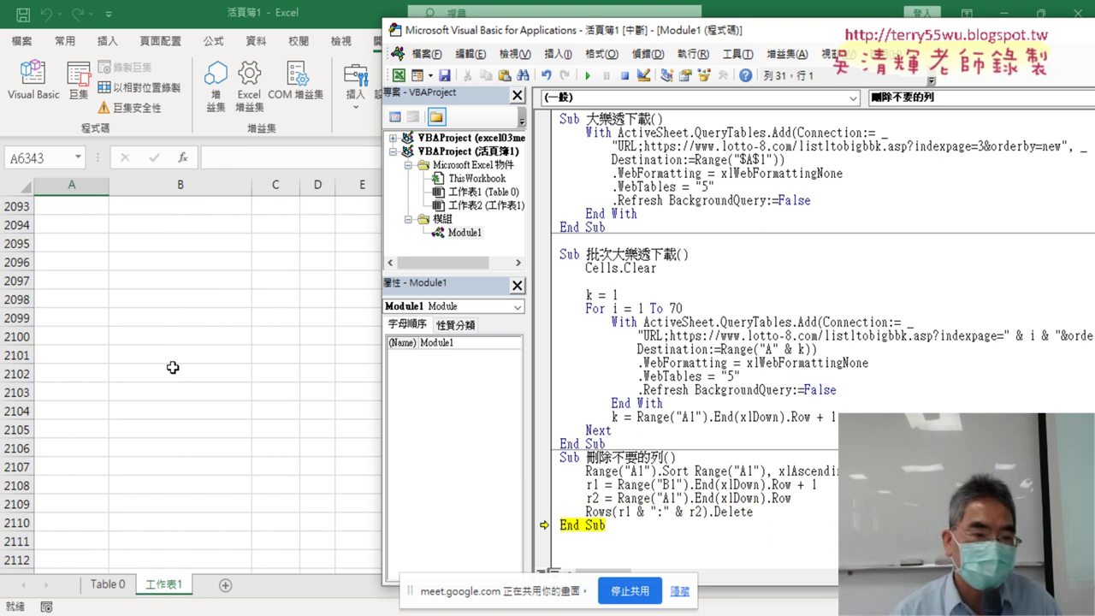
# Scroll the worksheet to confirm the lottery data now ends at row 2092.
pyautogui.click(85, 376)
pyautogui.scroll(6, 103, 374)
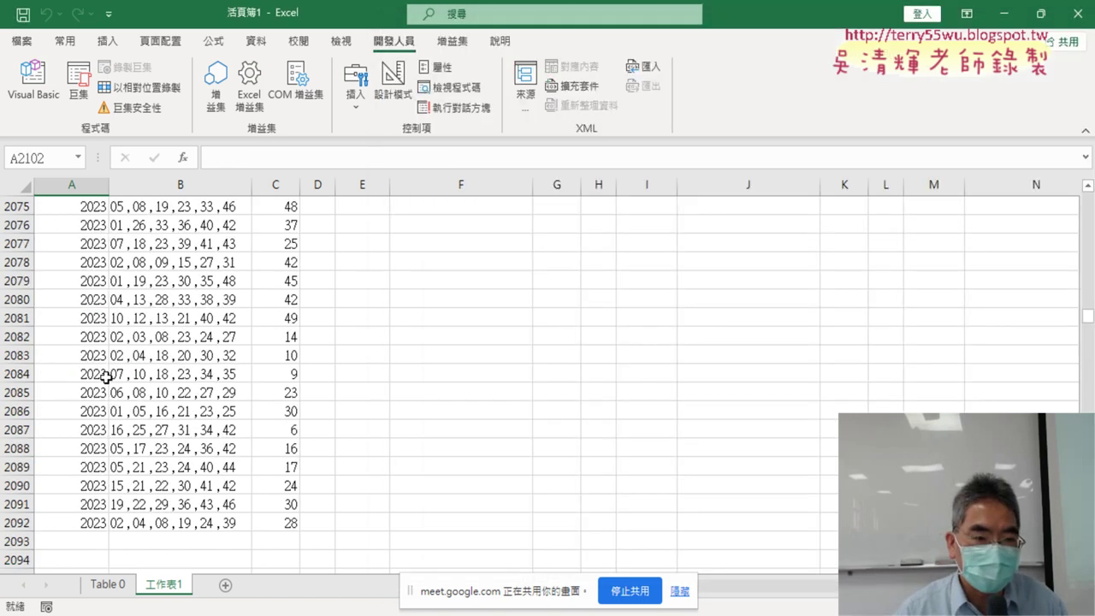
pyautogui.scroll(2, 115, 376)
pyautogui.scroll(-4, 114, 402)
pyautogui.click(89, 428)
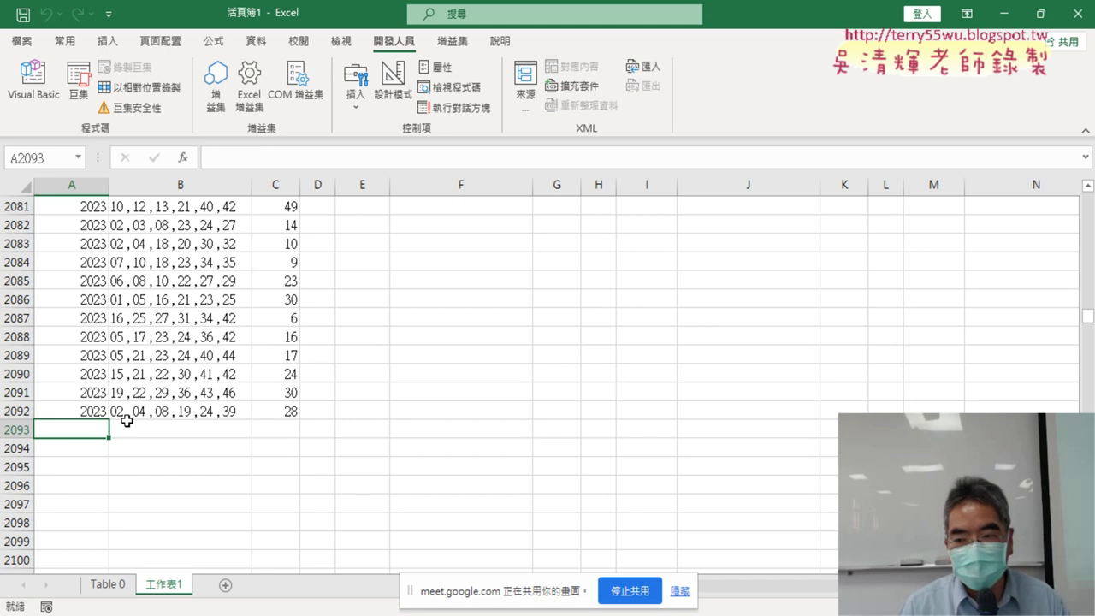
pyautogui.moveTo(1089, 318); pyautogui.dragTo(1088, 205)
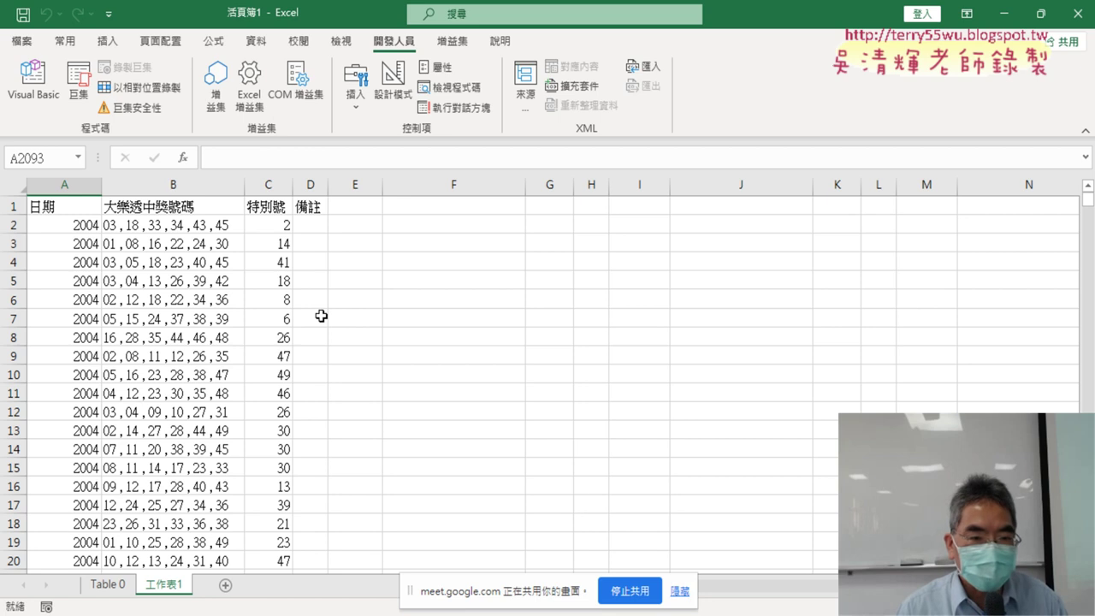
# Enter 1 in D1 and fill the series 1 to 6 across D1:I1, replacing 備註.
pyautogui.click(171, 229)
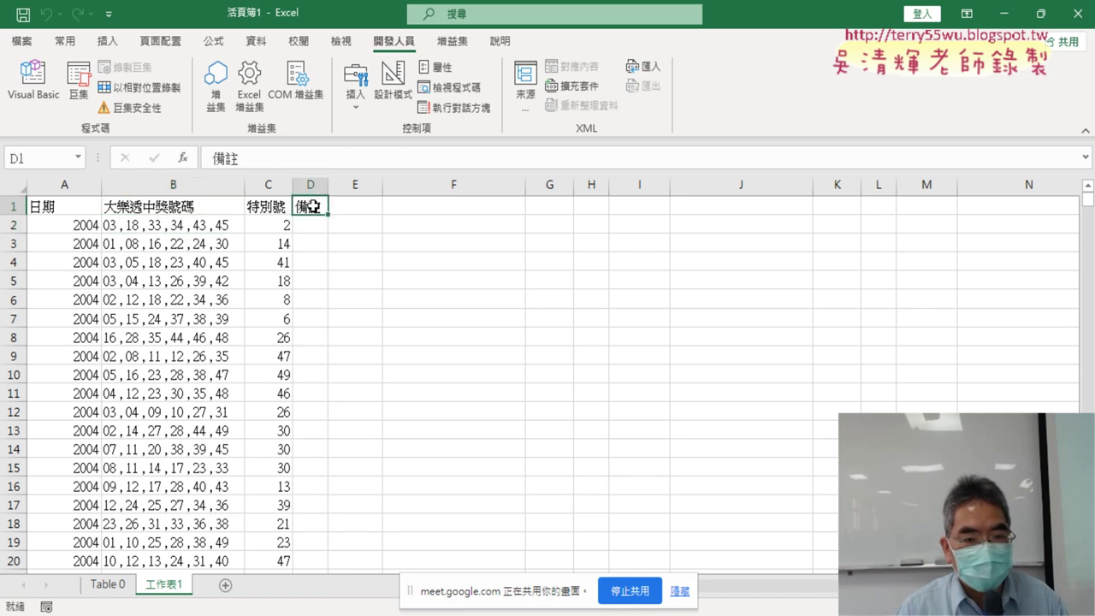
pyautogui.moveTo(314, 206); pyautogui.dragTo(416, 203)
pyautogui.click(316, 206)
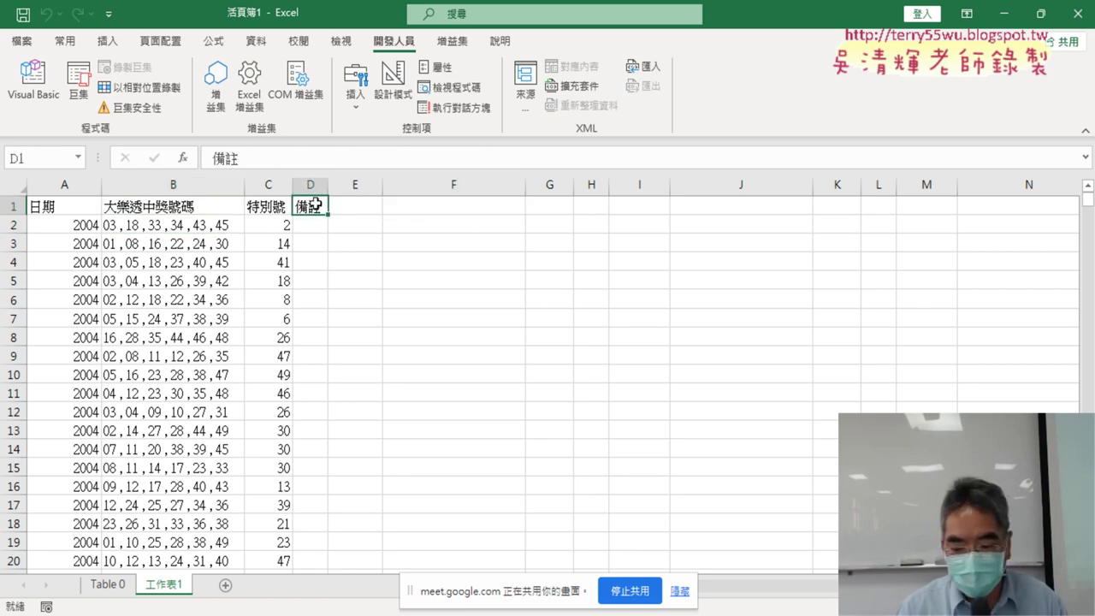
pyautogui.write('1')
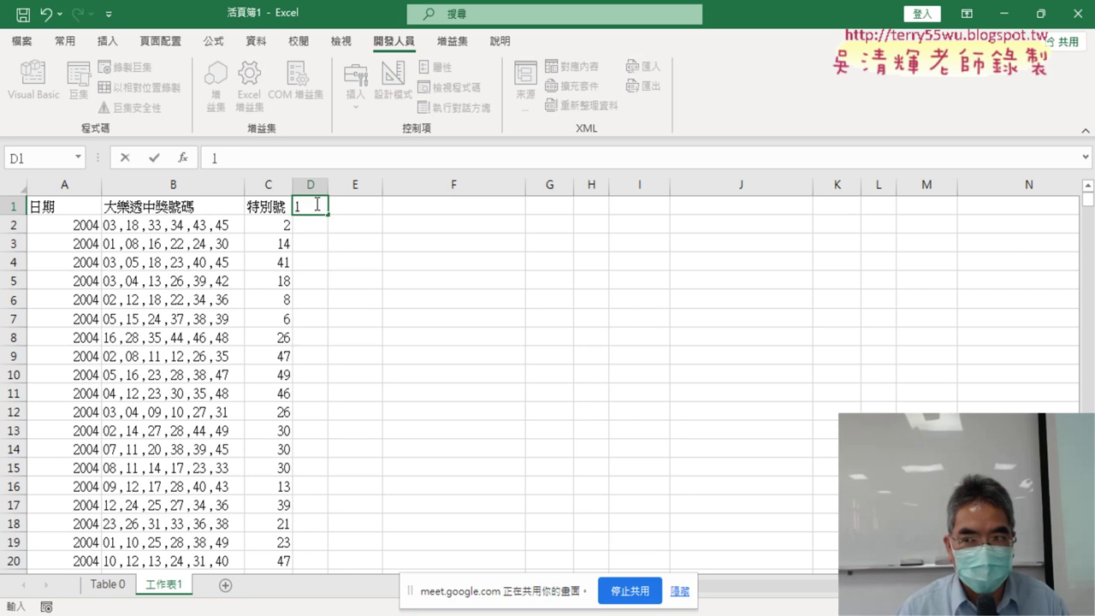
pyautogui.hotkey('ctrl', 'Return')
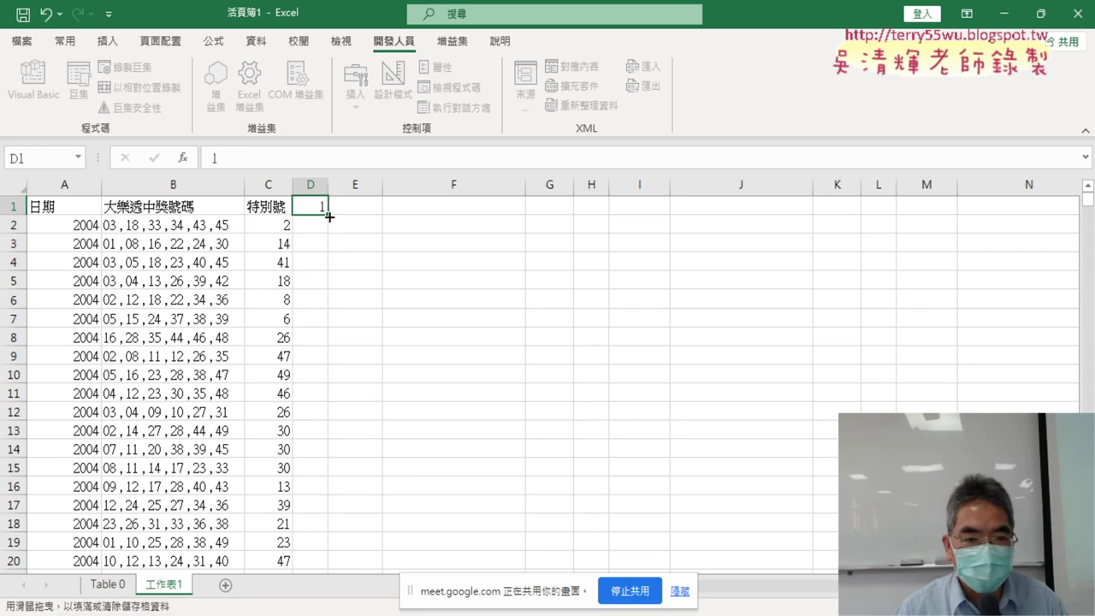
pyautogui.moveTo(329, 217); pyautogui.dragTo(678, 206)
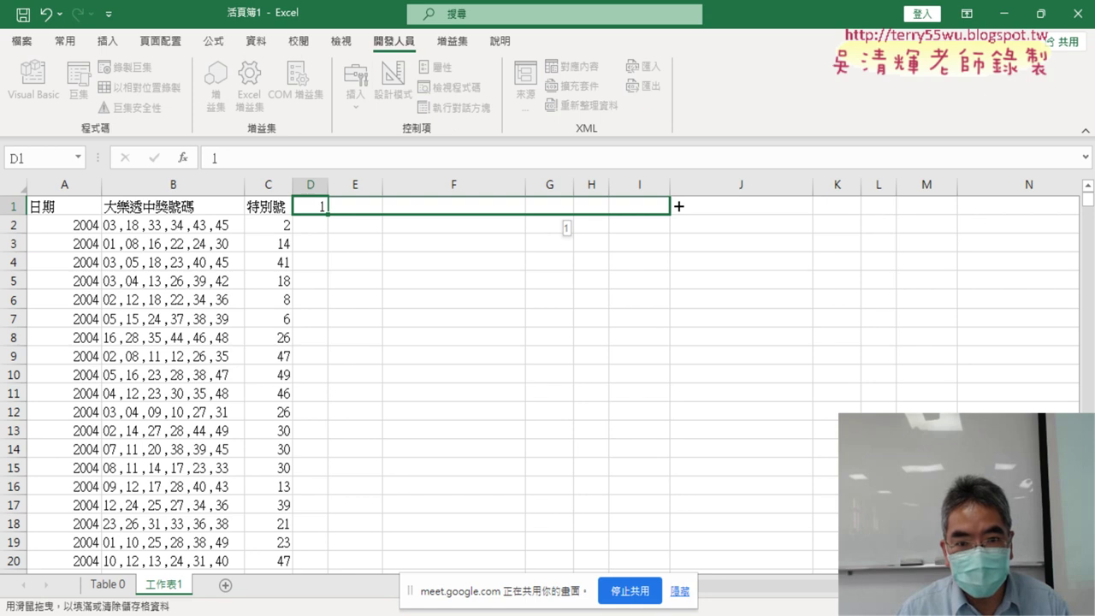
pyautogui.moveTo(678, 206); pyautogui.dragTo(678, 206)
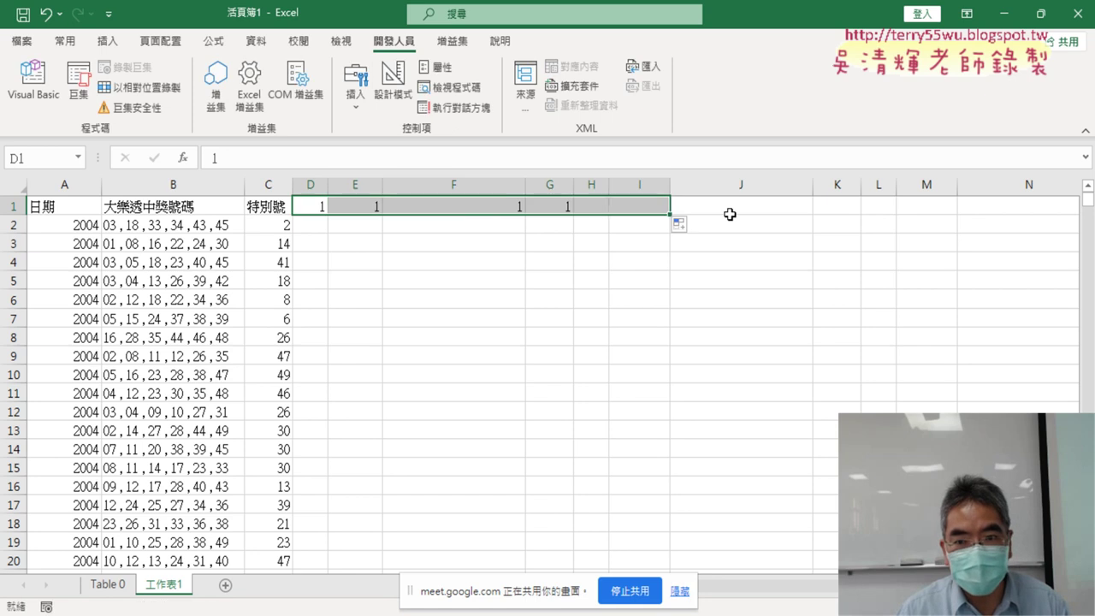
pyautogui.click(316, 206)
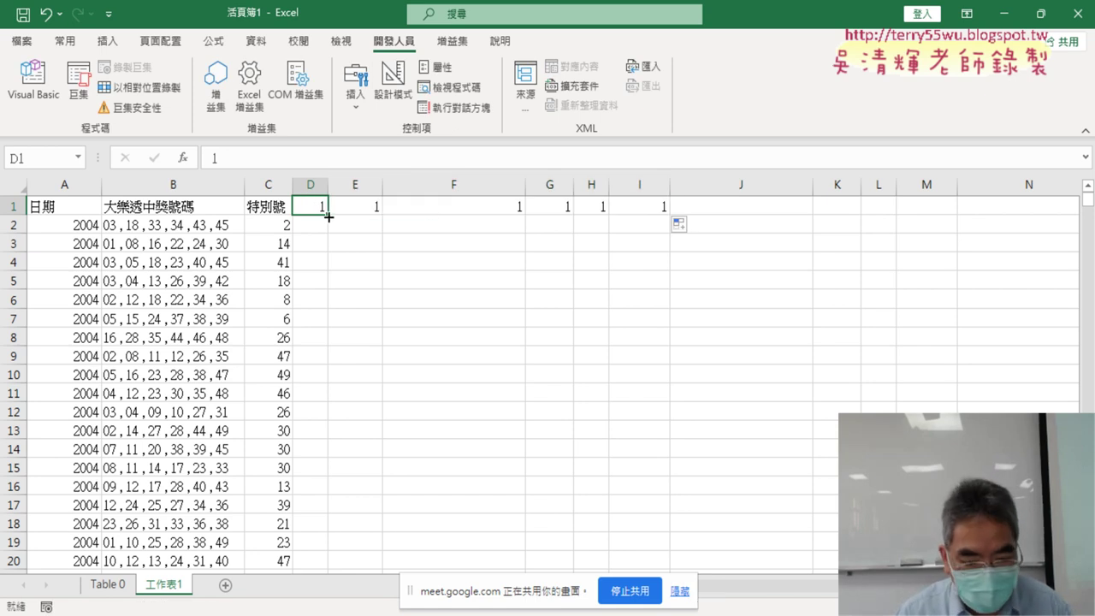
pyautogui.moveTo(328, 217); pyautogui.dragTo(673, 220)
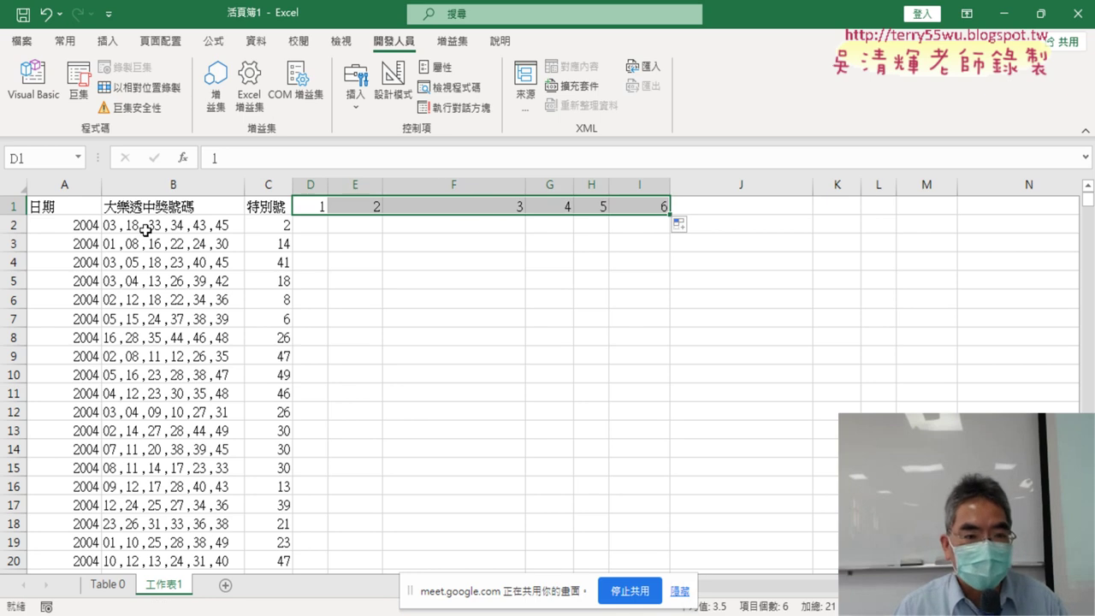
# Select D2 through I2 beside the number string in B2.
pyautogui.moveTo(310, 226); pyautogui.dragTo(630, 229)
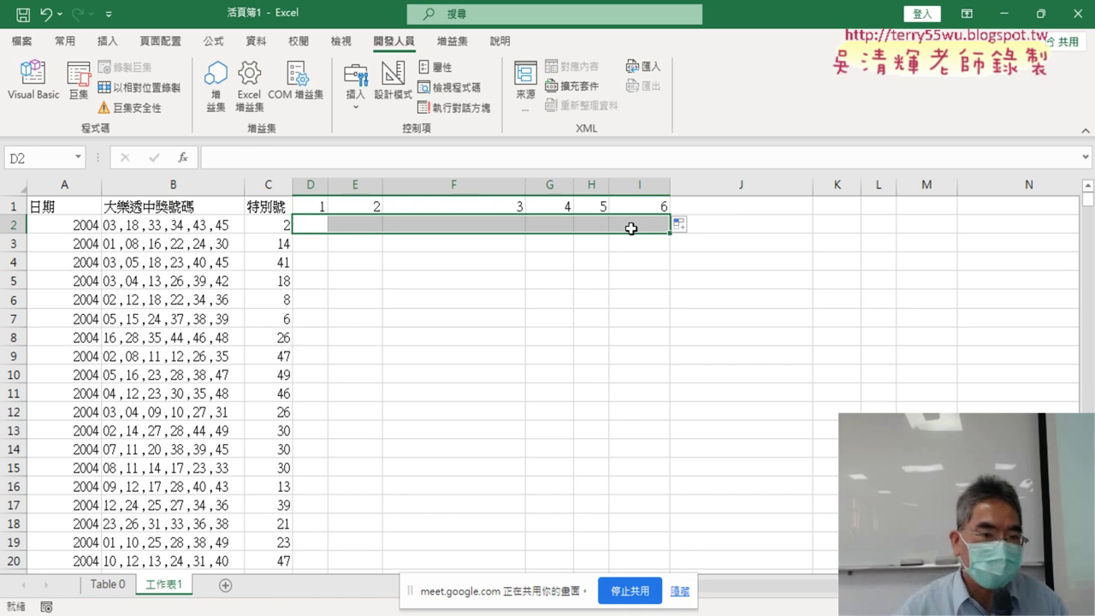
pyautogui.click(144, 226)
pyautogui.moveTo(310, 223); pyautogui.dragTo(630, 229)
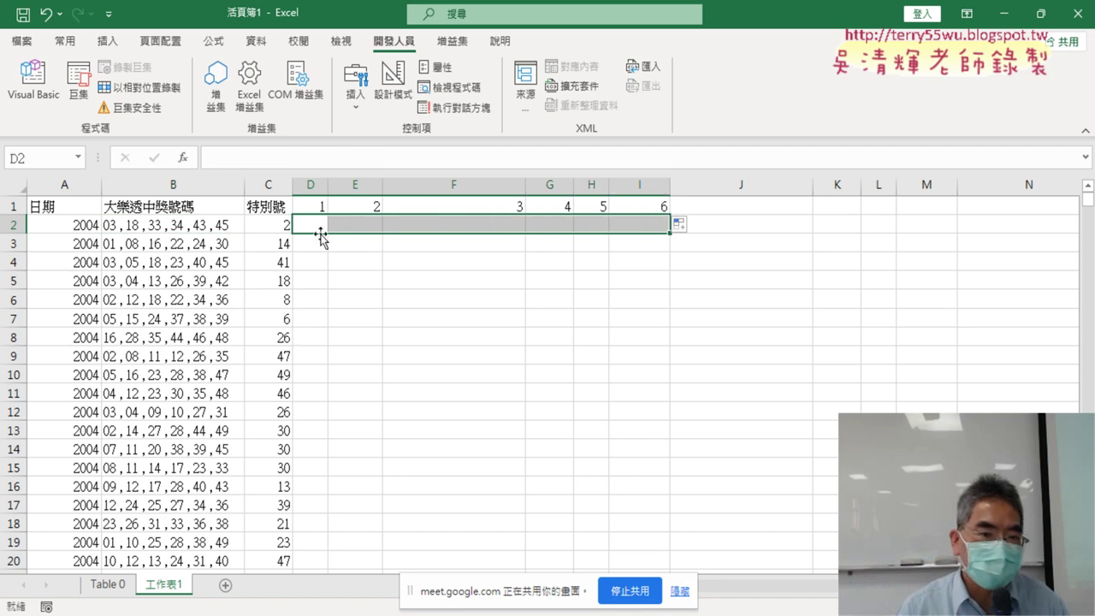
# Select the whole column B and open its right-click menu.
pyautogui.click(182, 185)
pyautogui.rightClick(184, 244)
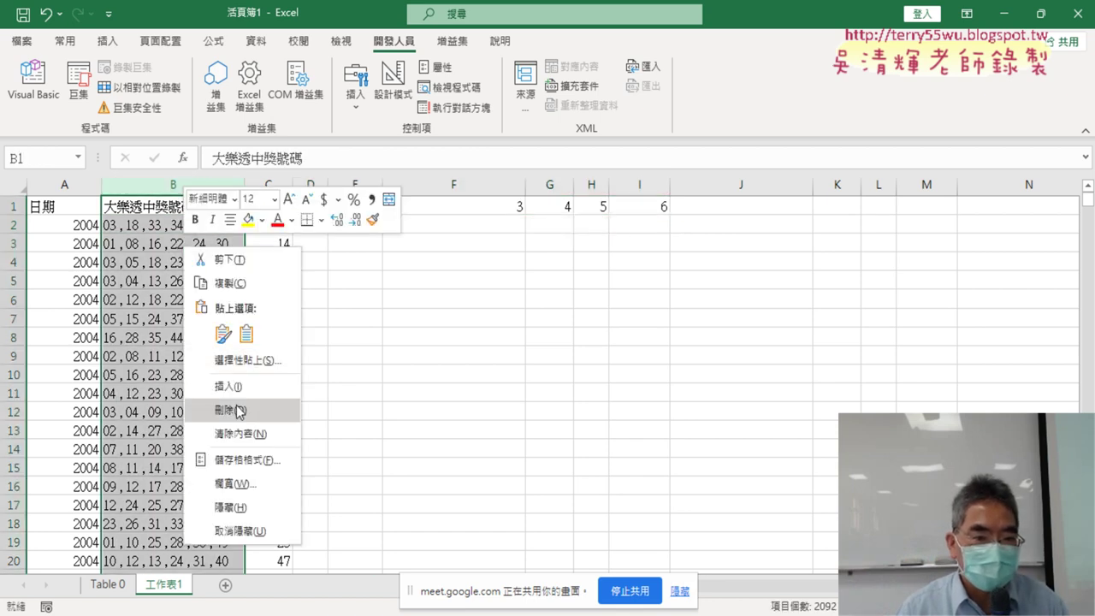